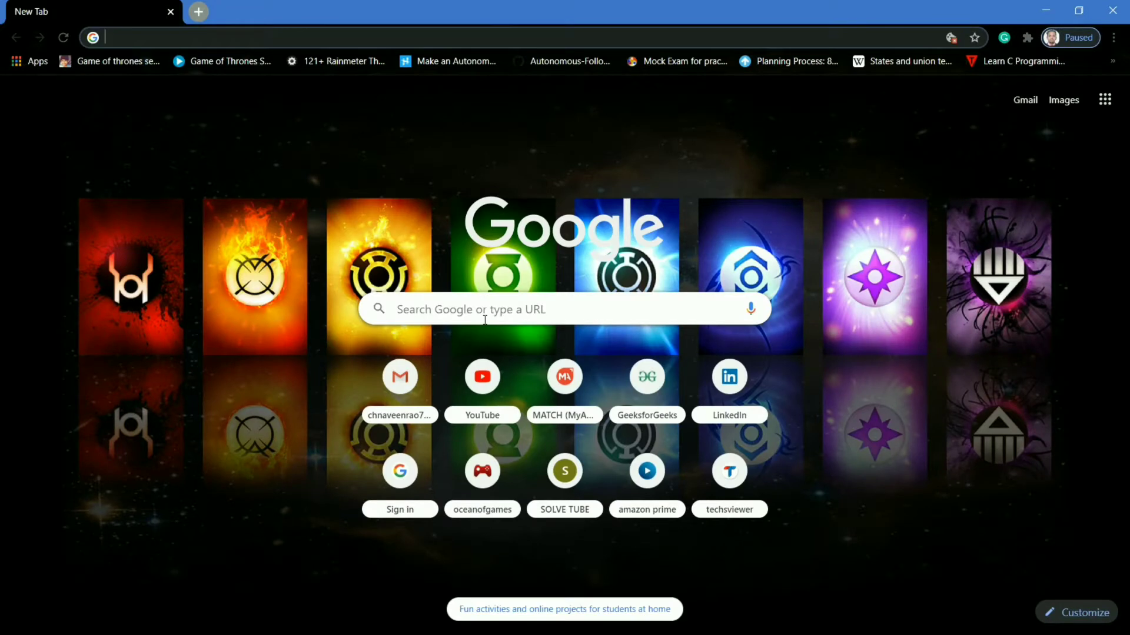
Step: Search Google for 'ventoy' from the address bar, discarding the misspelled 'vemntoy' and the inline completion
left_click(484, 319)
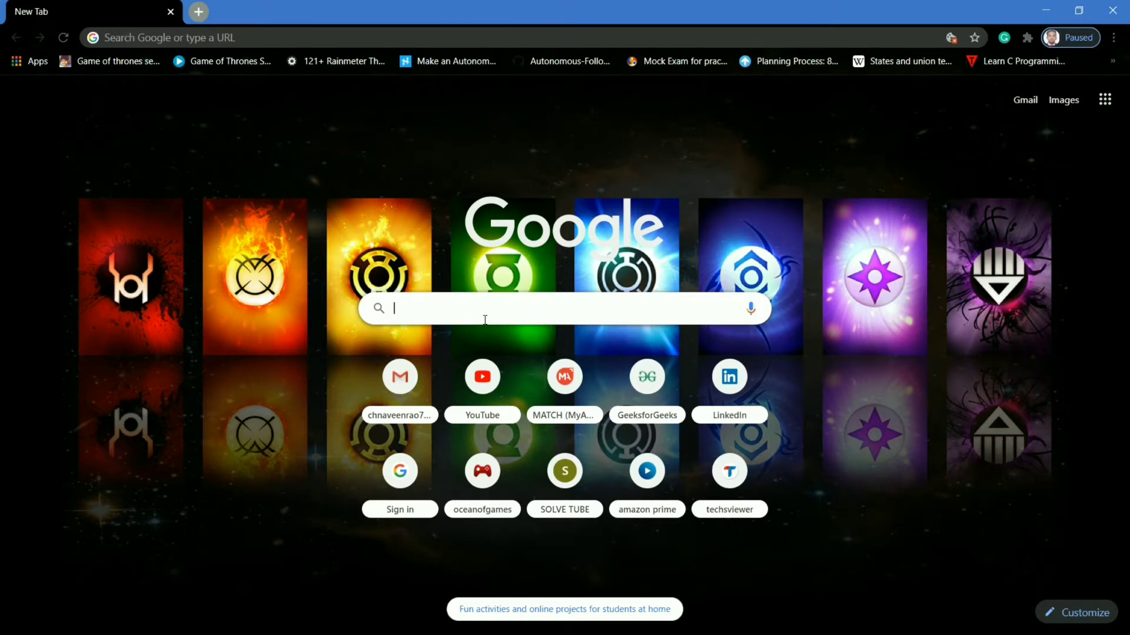
type("vemntoy")
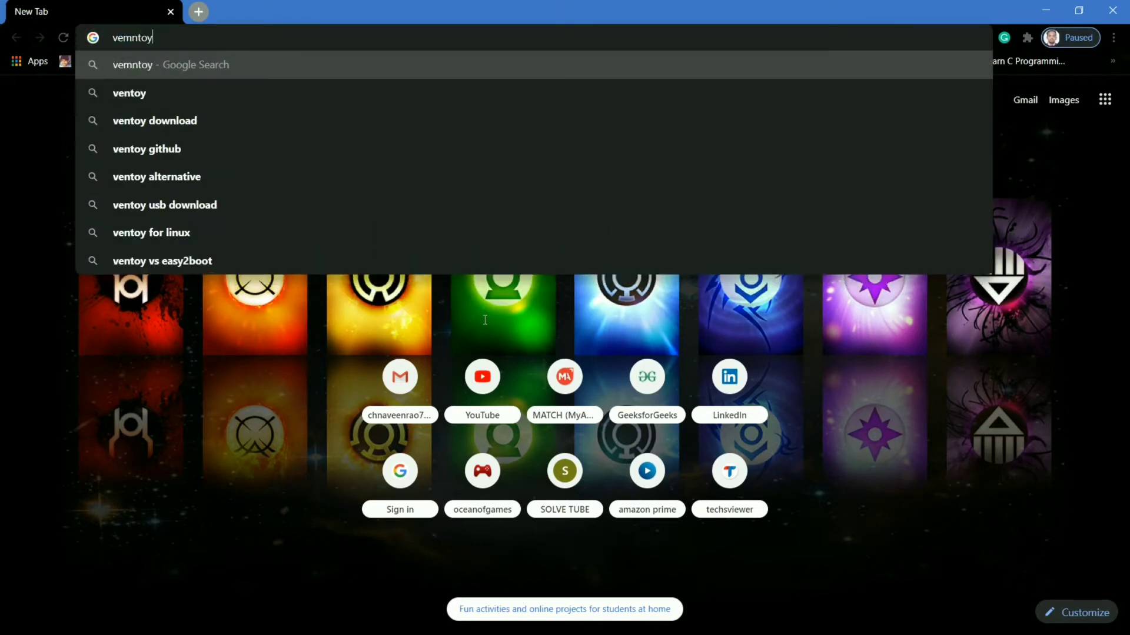
key("BackSpace")
key("BackSpace")
key("BackSpace")
key("BackSpace")
key("BackSpace")
key("BackSpace")
key("BackSpace")
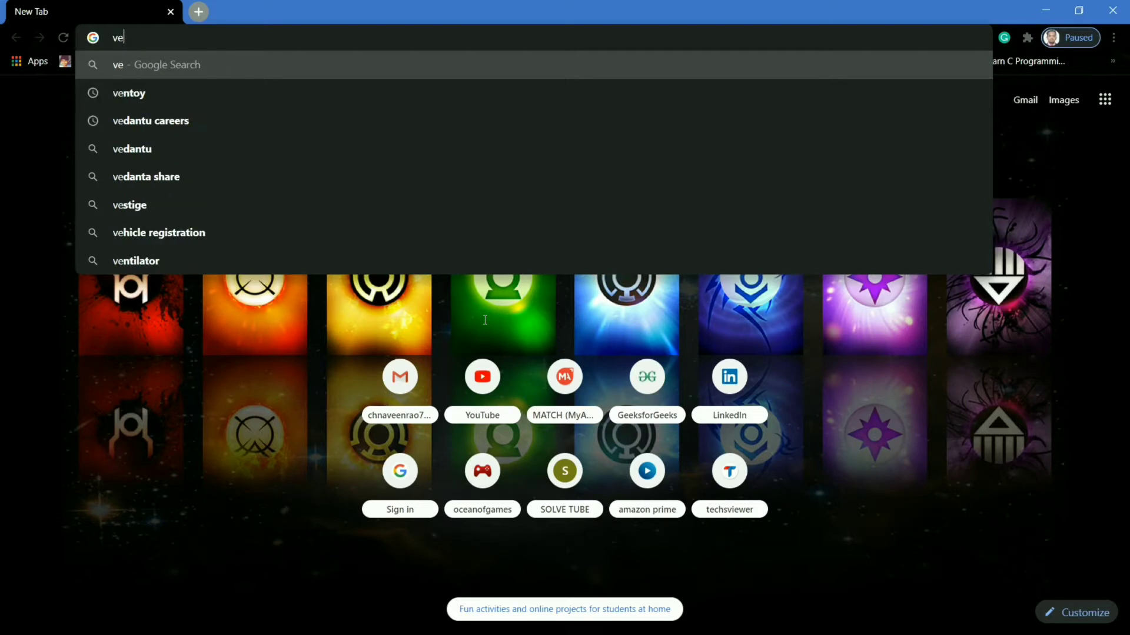
left_click(485, 321)
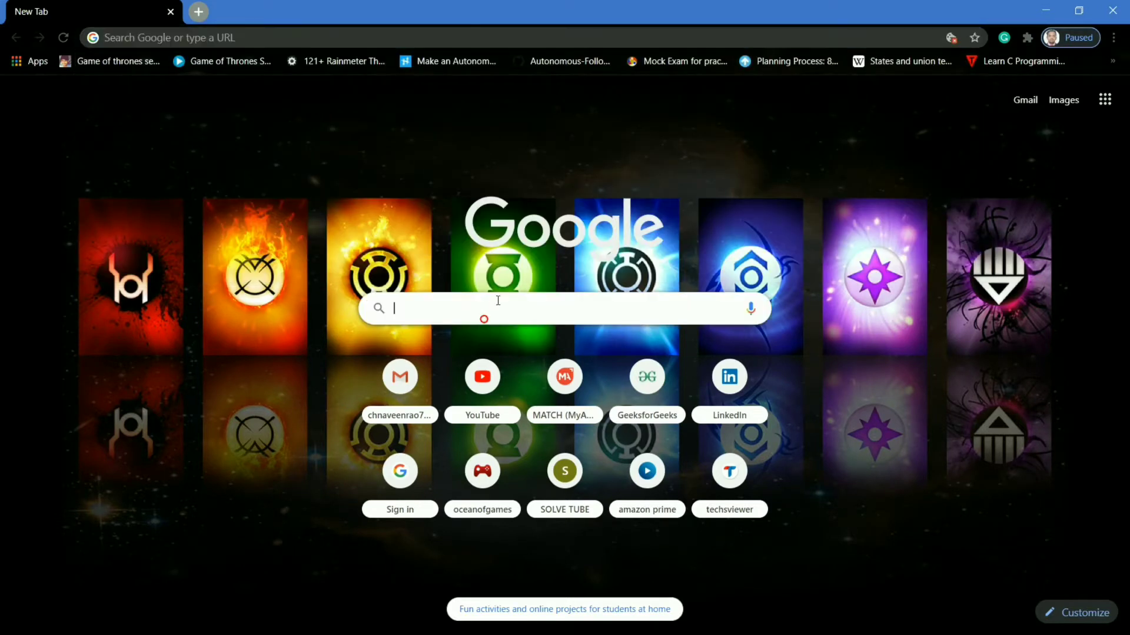
left_click(290, 41)
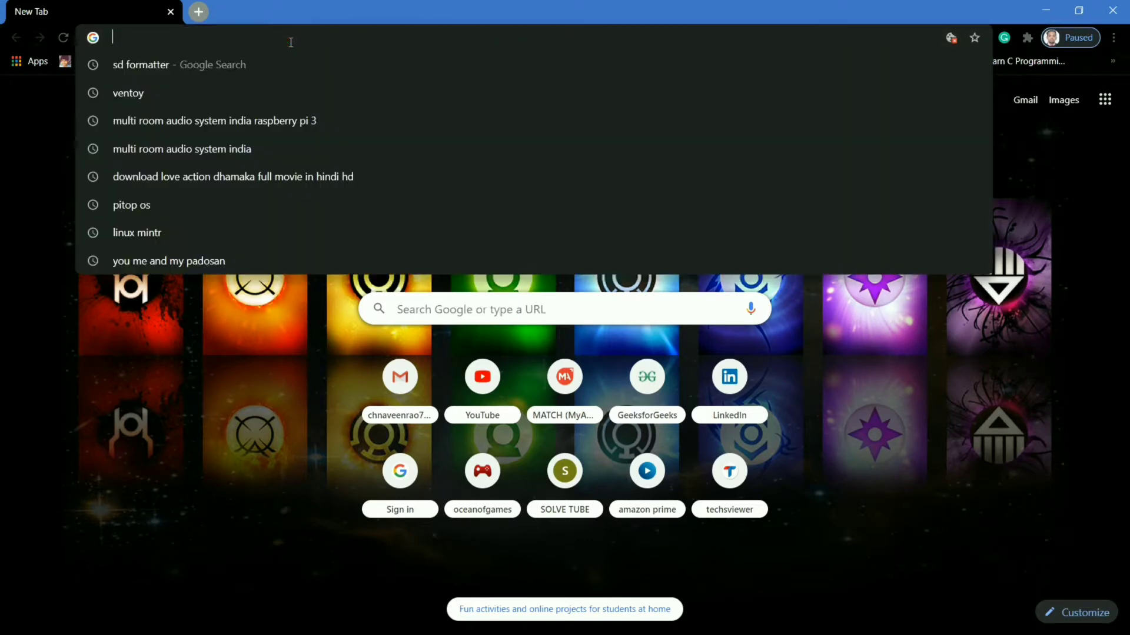
type("ventoy")
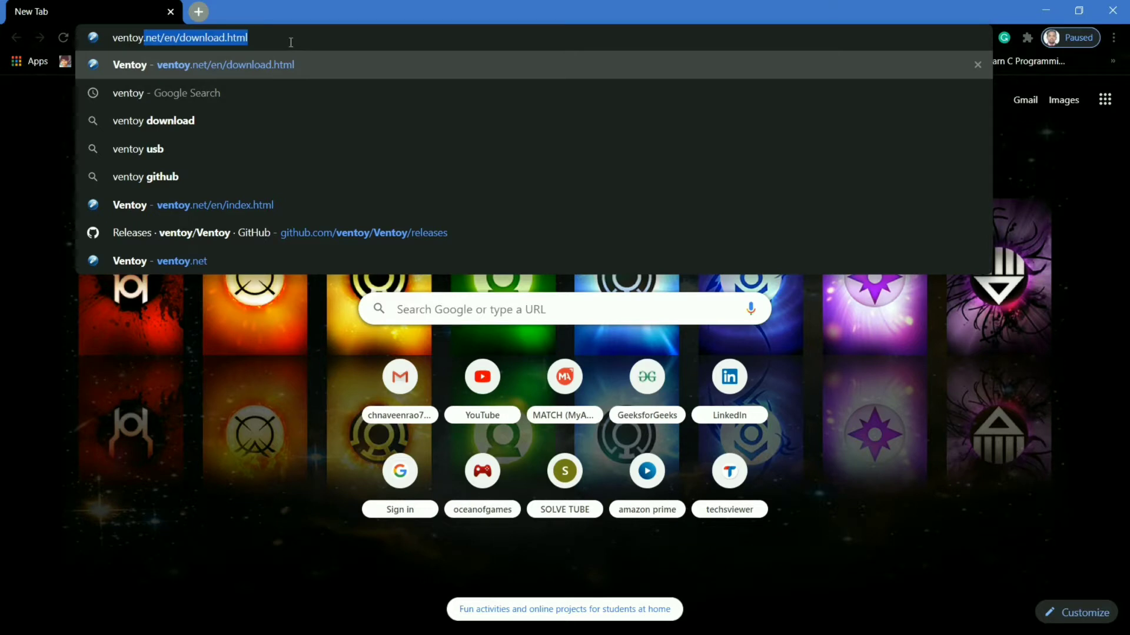
key("Delete")
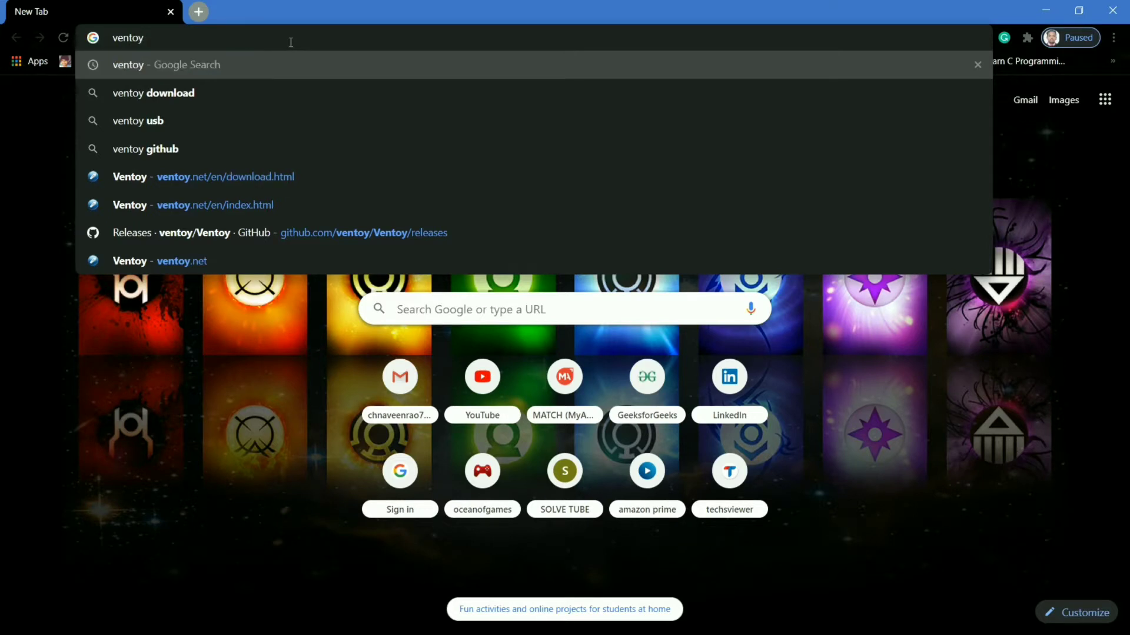
key("Return")
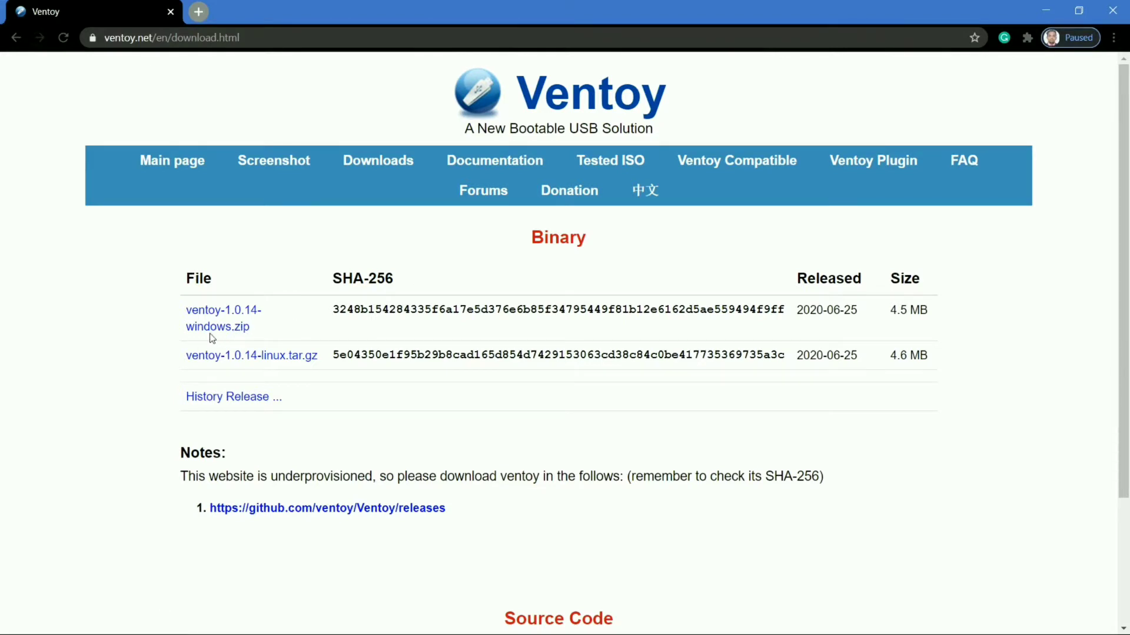
Step: Highlight the ventoy-1.0.14-windows.zip file name on the download page, then clear the selection
left_click_drag(175, 328, 254, 329)
left_click(166, 327)
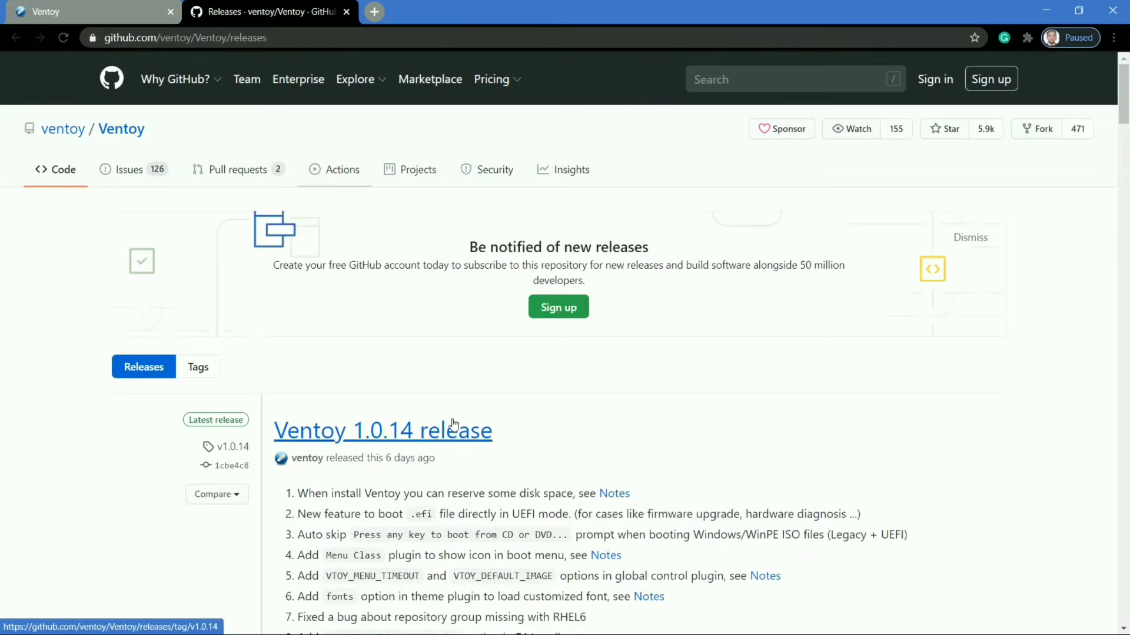
scroll(453, 424, "down", 5)
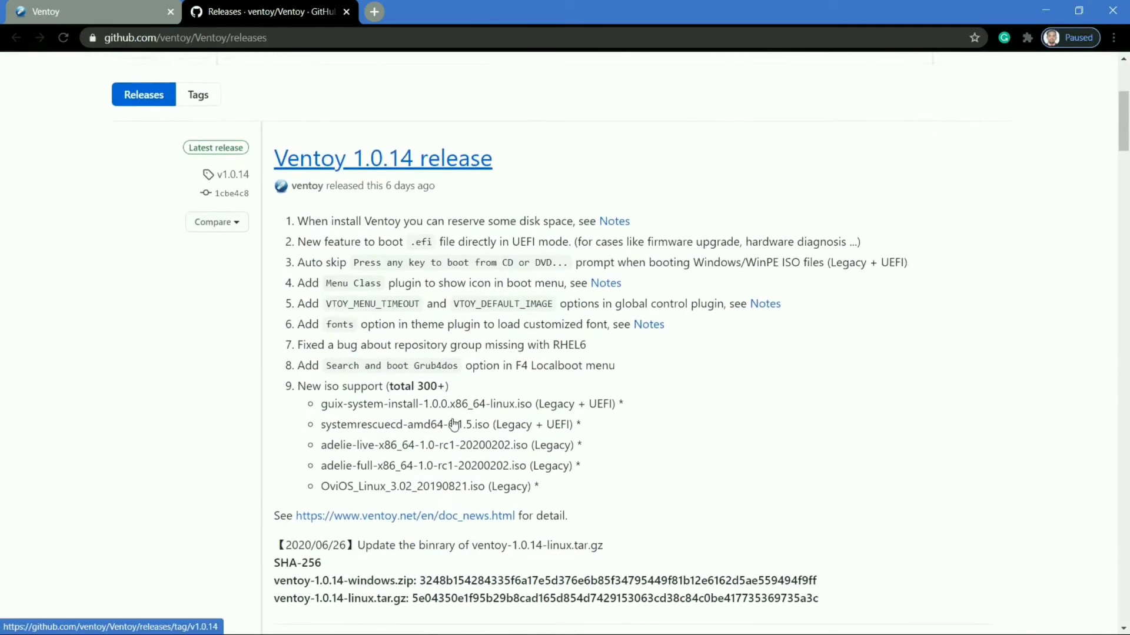
scroll(453, 424, "down", 5)
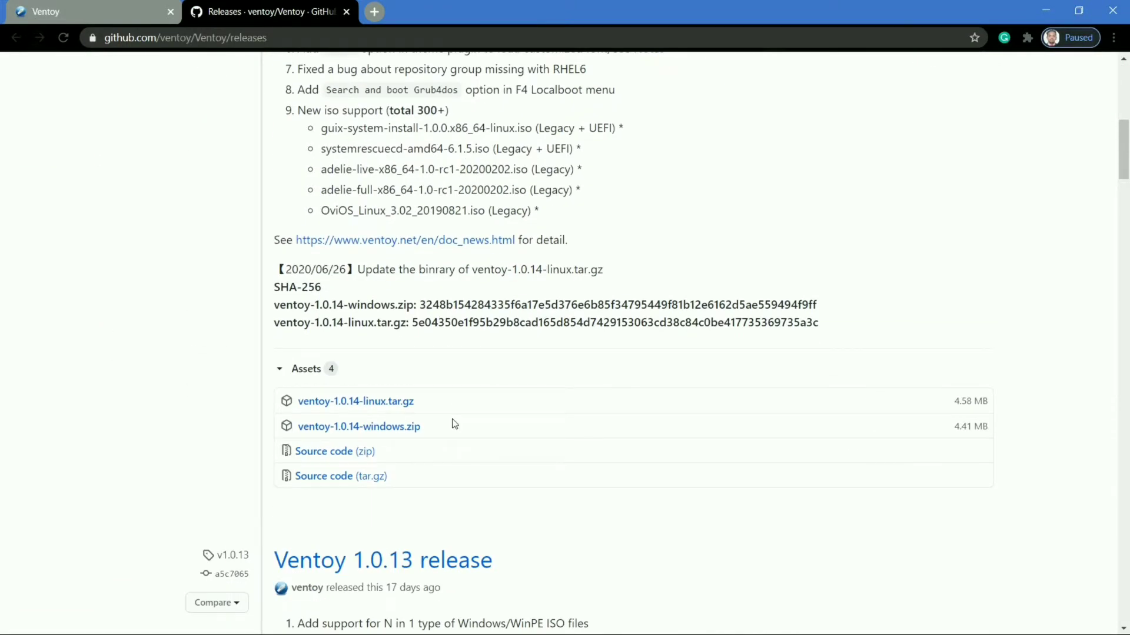
left_click(333, 427)
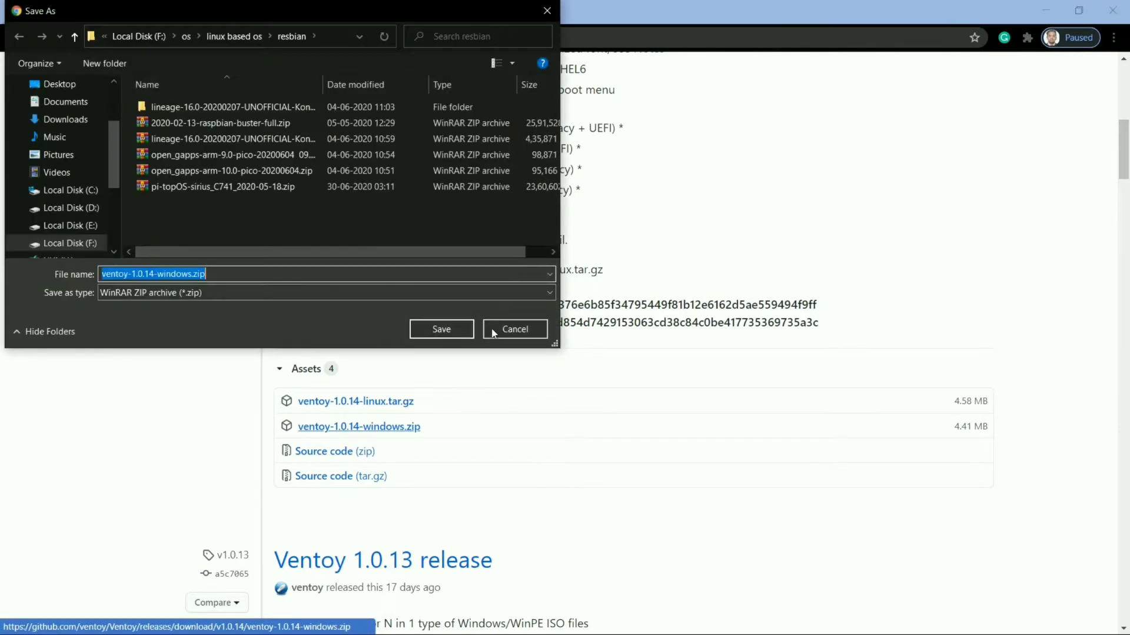
left_click(501, 330)
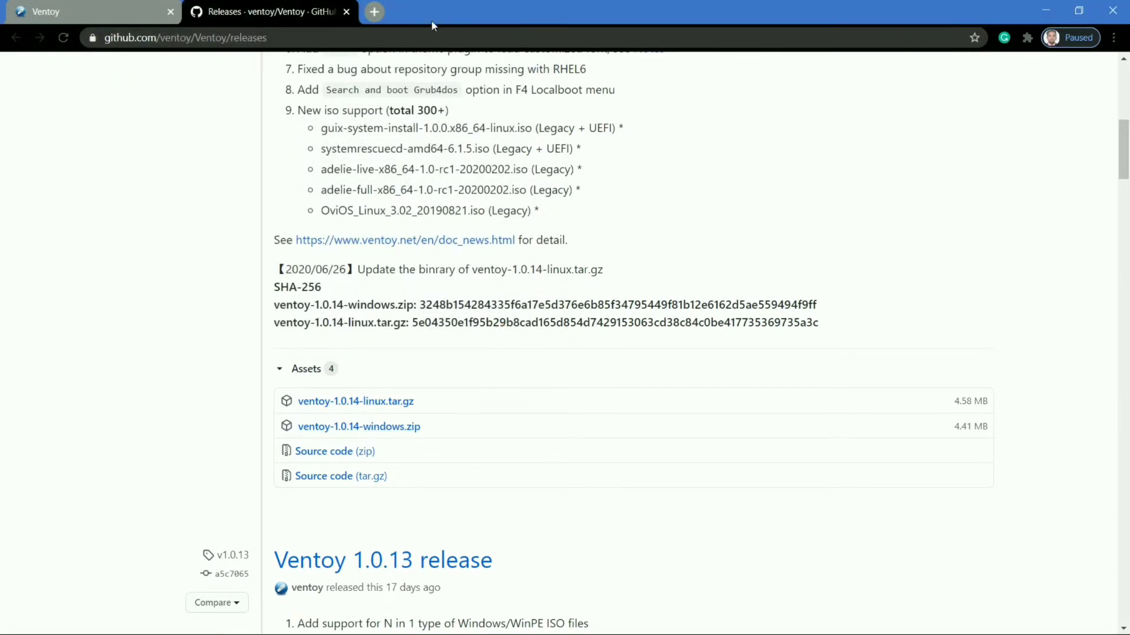
Step: In a new tab, search 'sd formatter' and open the SD Association's SD Memory Card Formatter result
left_click(373, 11)
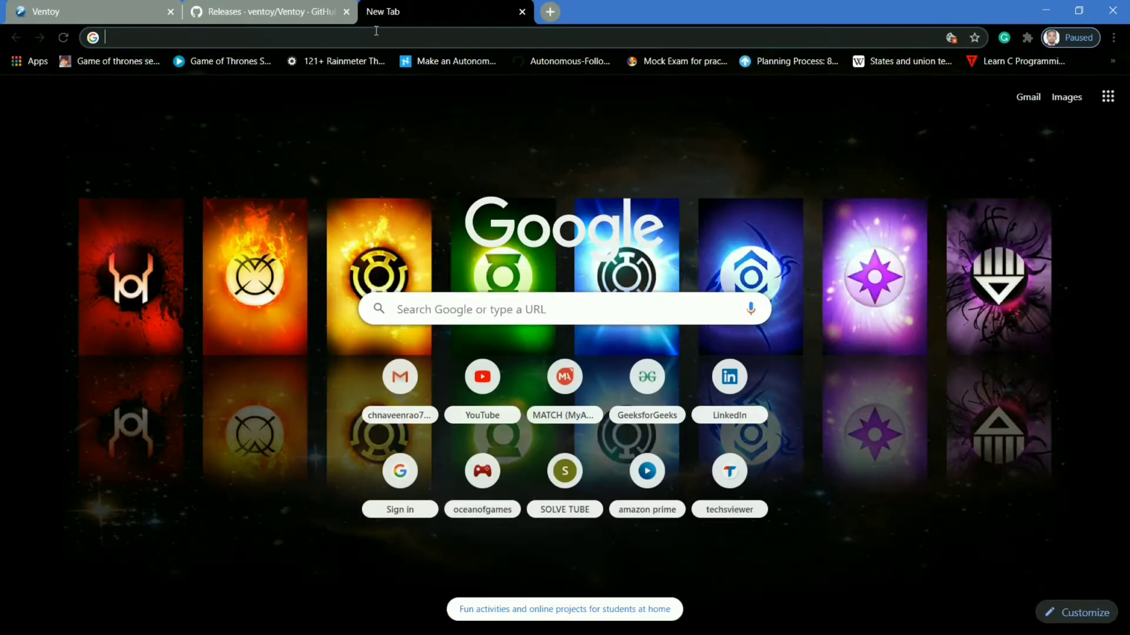
left_click(376, 30)
type("sd formatter")
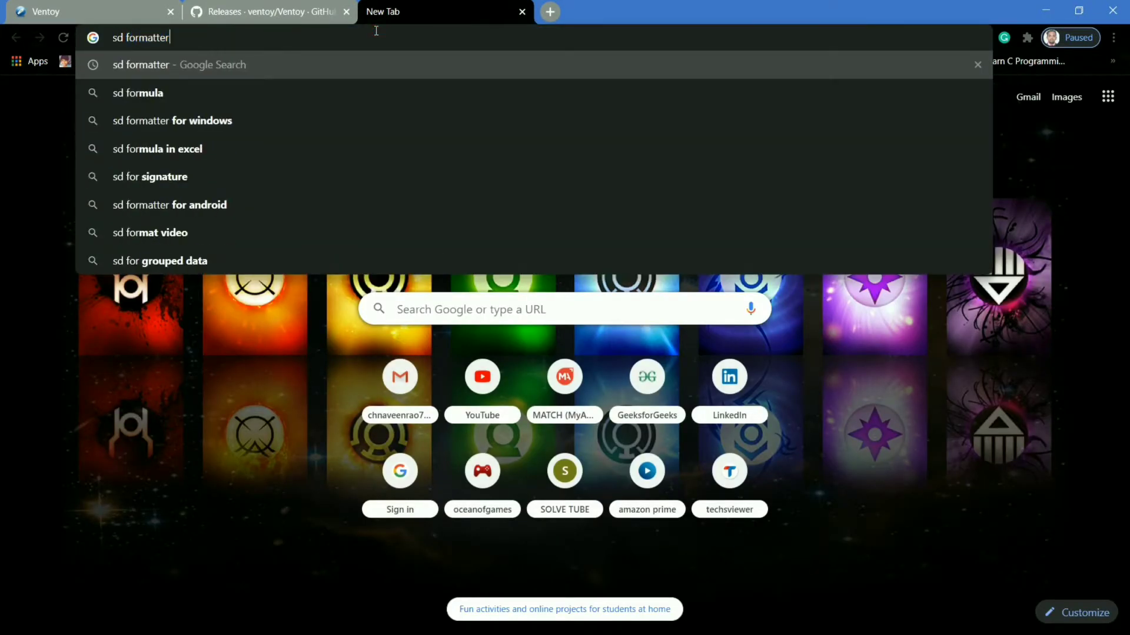
key("Return")
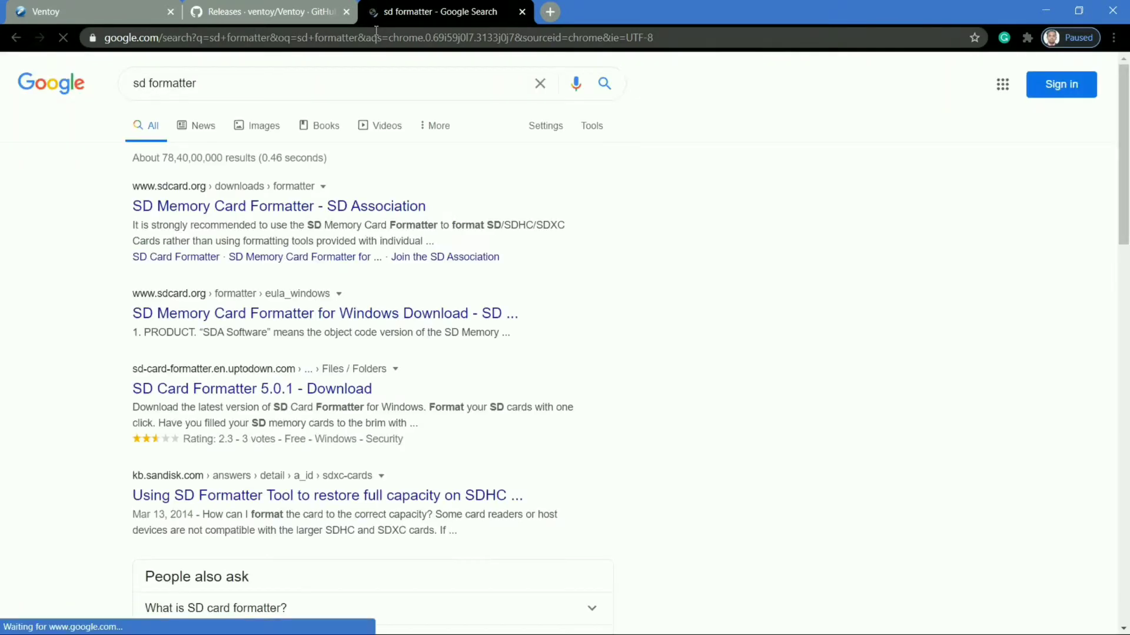
left_click(175, 204)
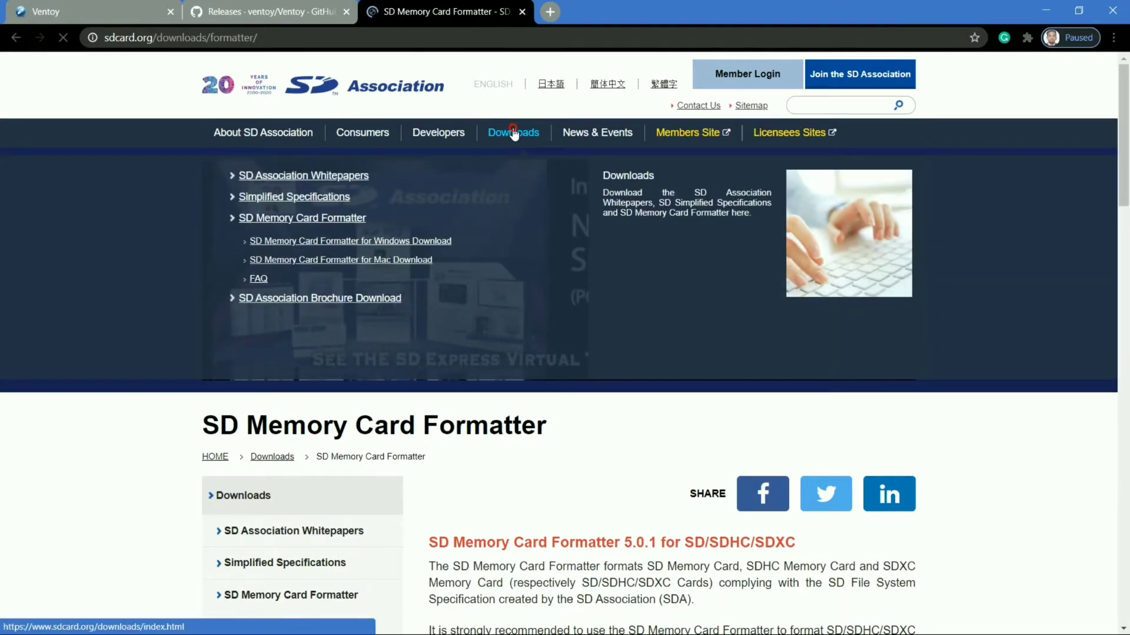
Step: Go to the SD Association Downloads page and reload it
left_click(514, 134)
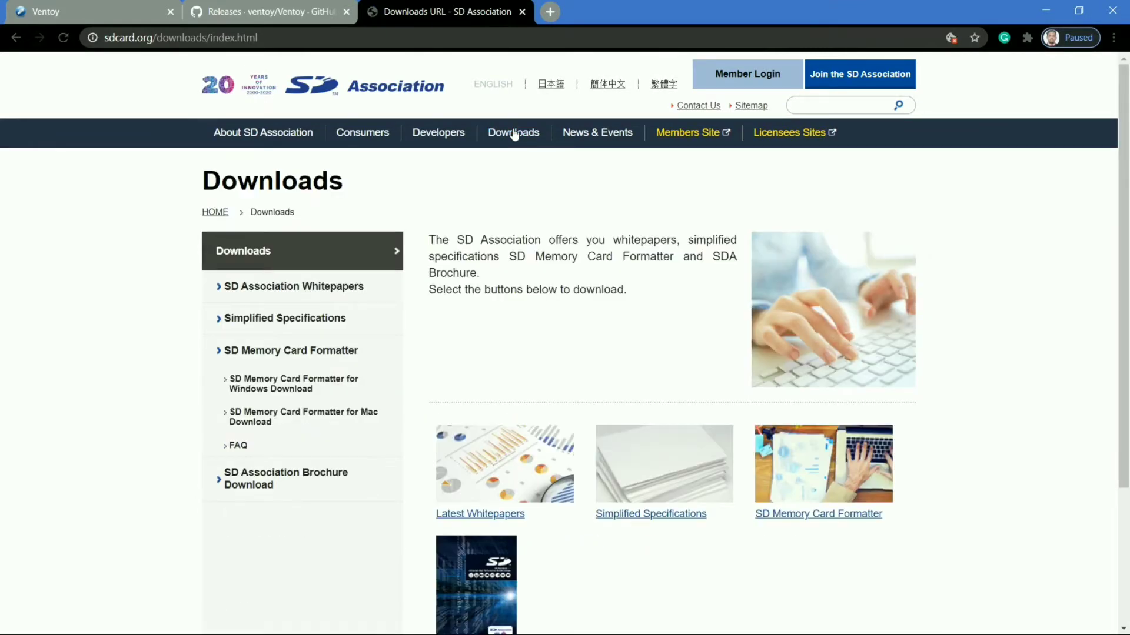
left_click(513, 134)
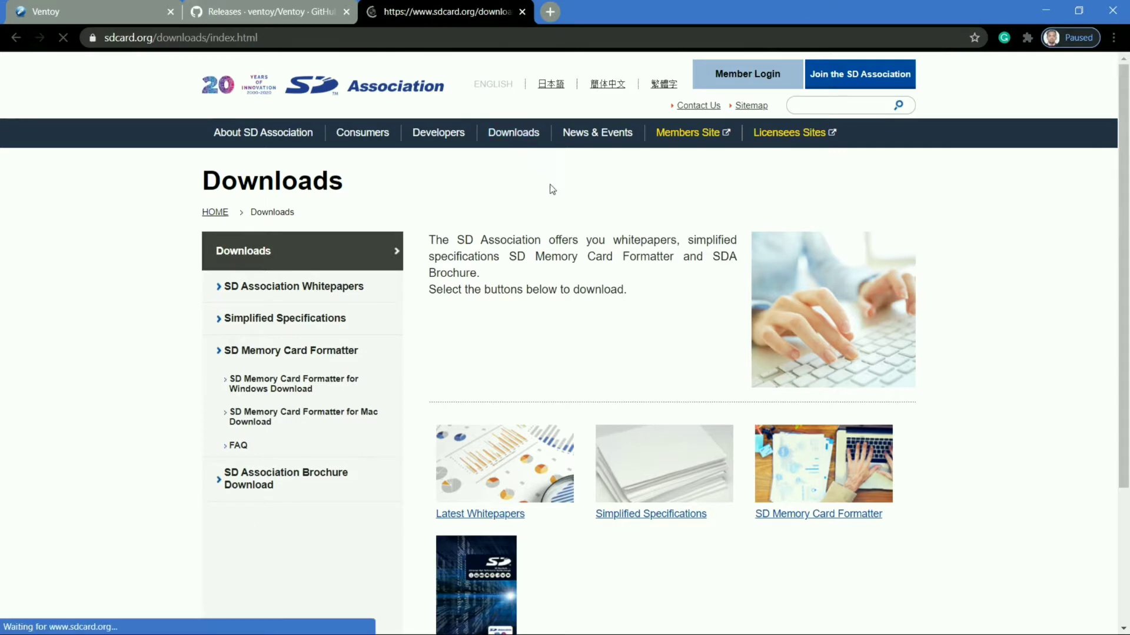
scroll(566, 223, "down", 3)
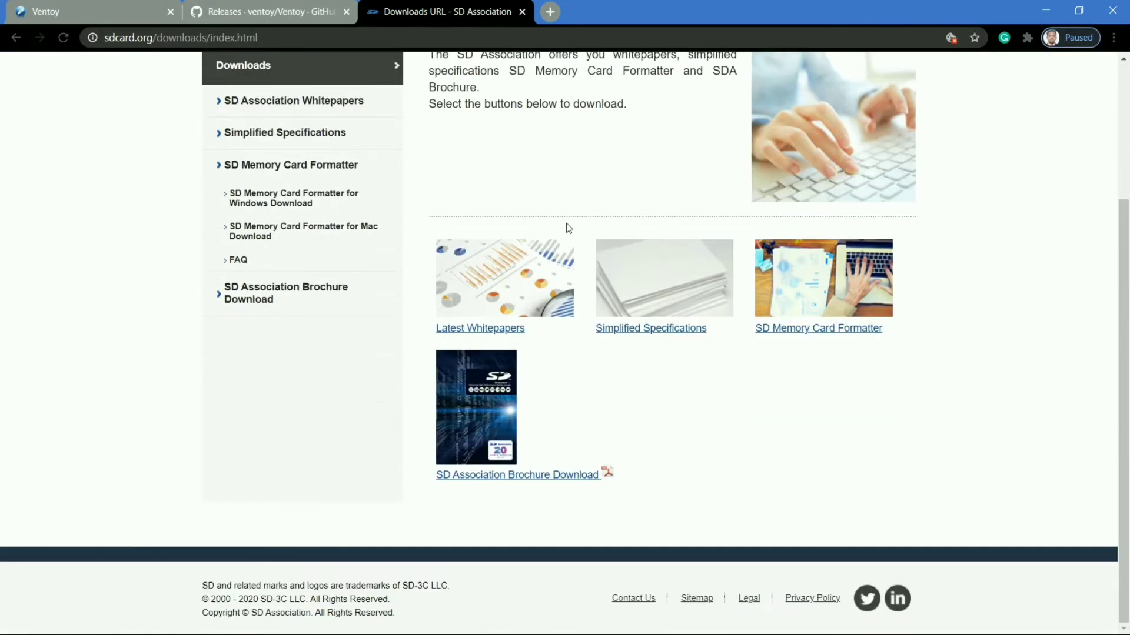
scroll(569, 228, "up", 1)
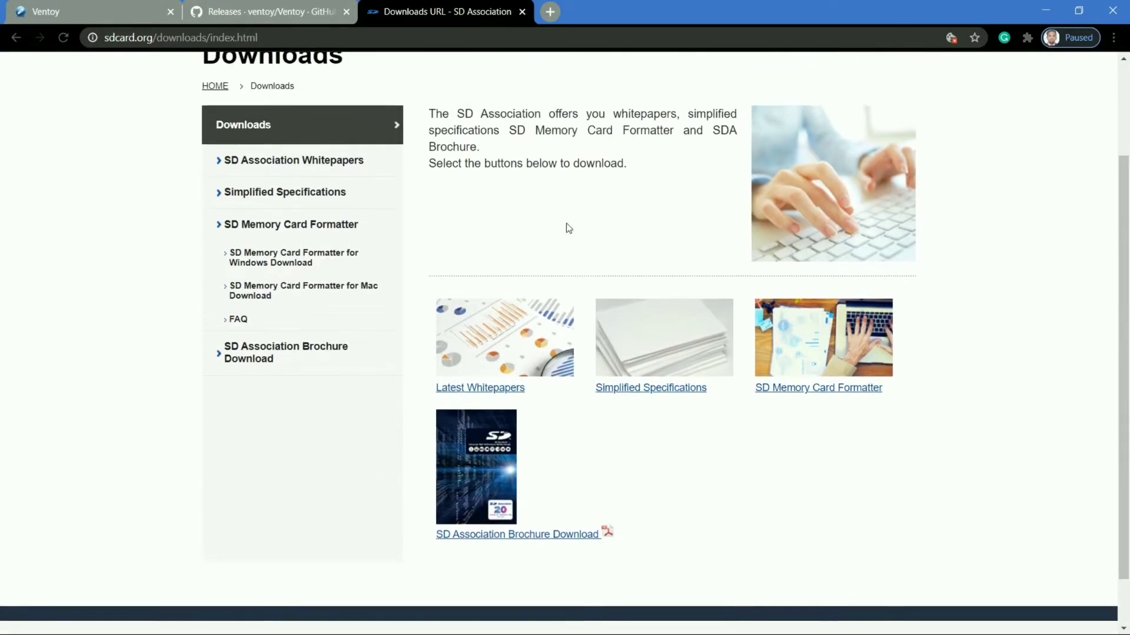
scroll(568, 228, "up", 2)
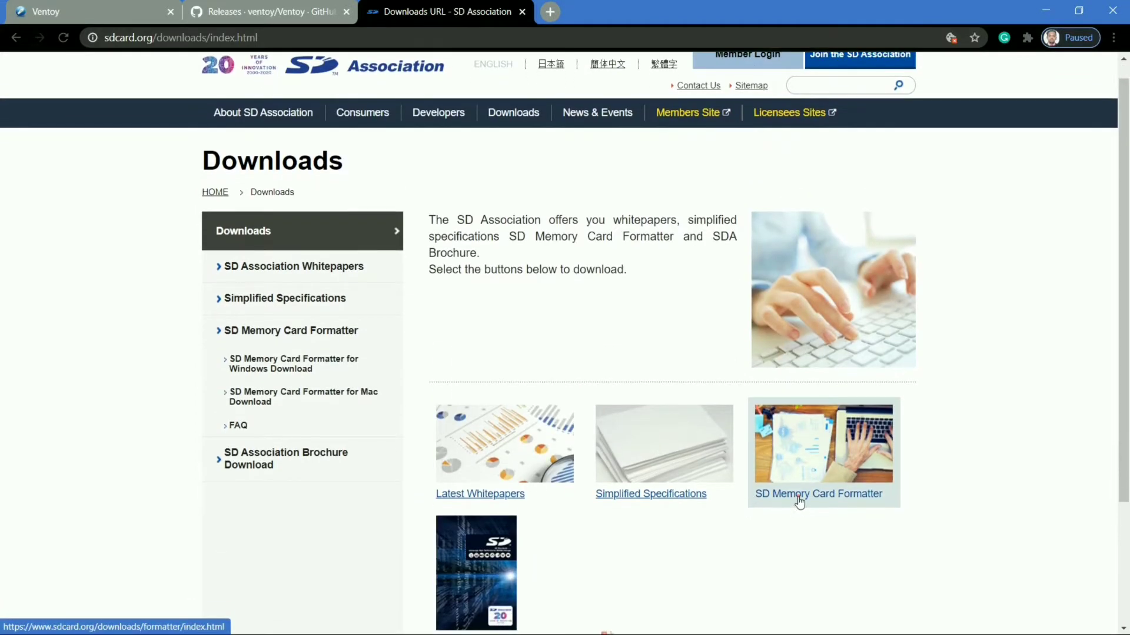
Step: Open the SD Memory Card Formatter page and scroll down to its Windows/Mac download section
left_click(798, 497)
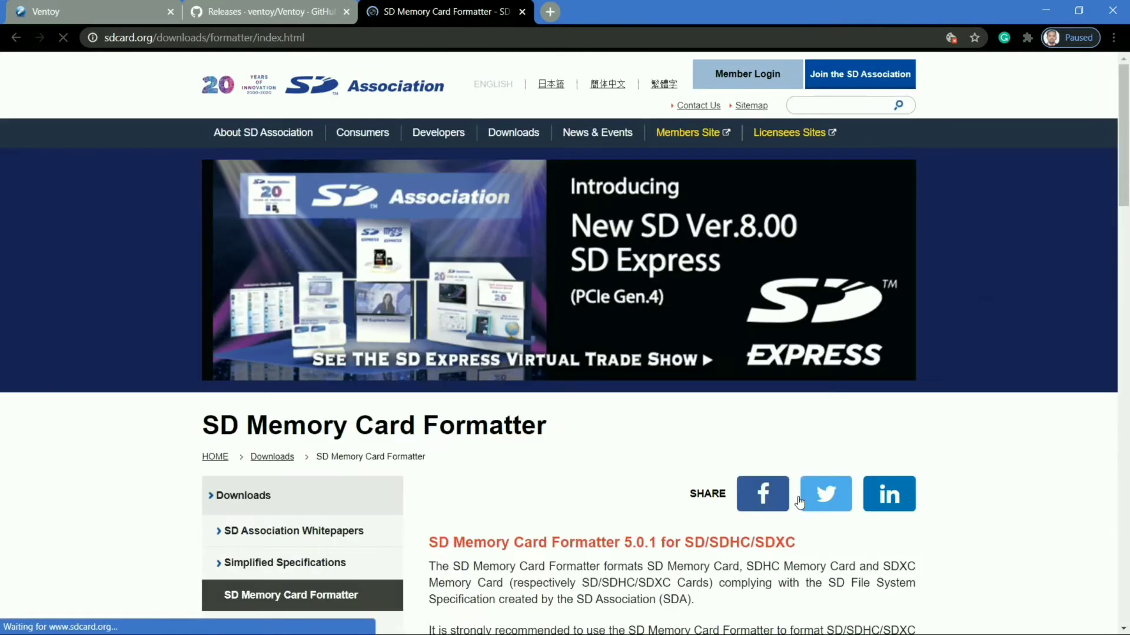
scroll(798, 502, "down", 3)
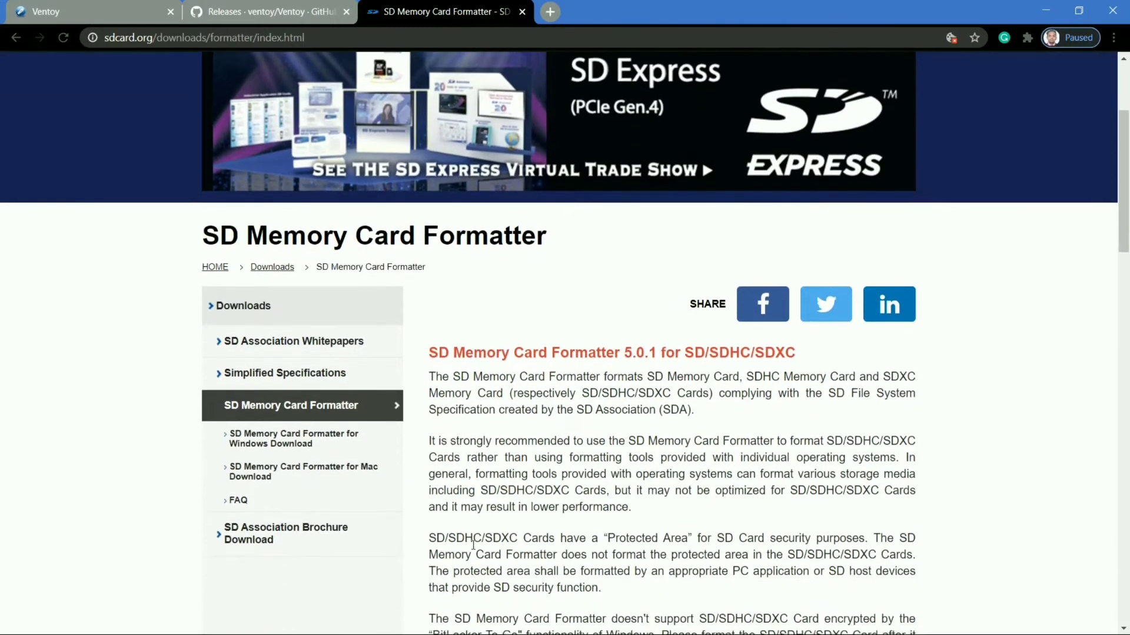
scroll(474, 546, "down", 9)
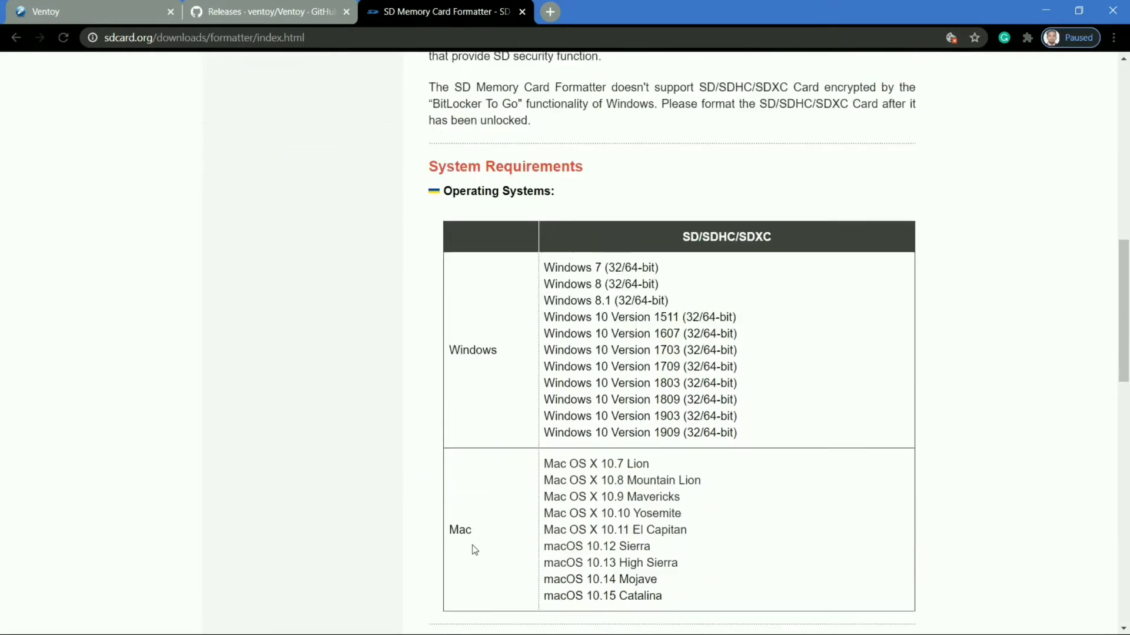
scroll(472, 546, "down", 2)
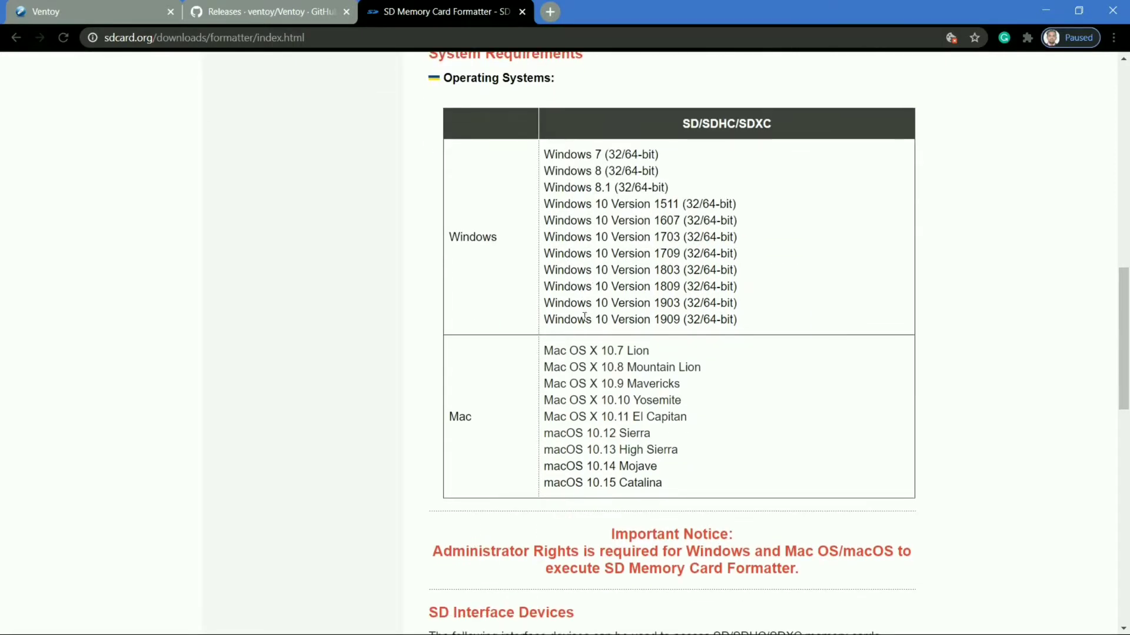
scroll(593, 183, "up", 4)
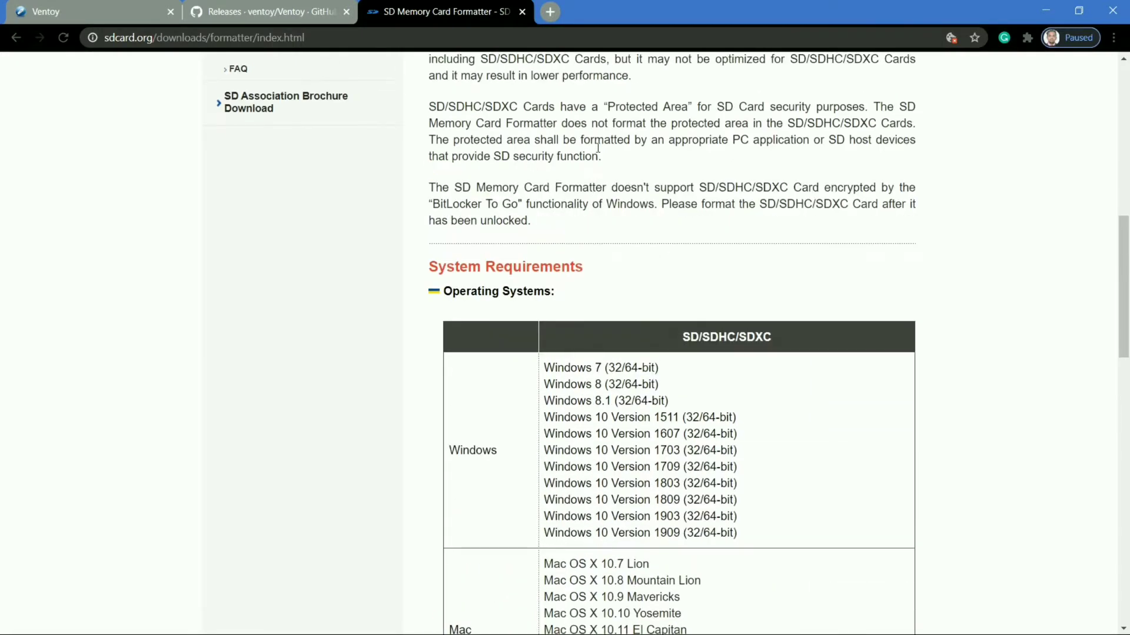
scroll(596, 165, "down", 6)
scroll(598, 147, "down", 2)
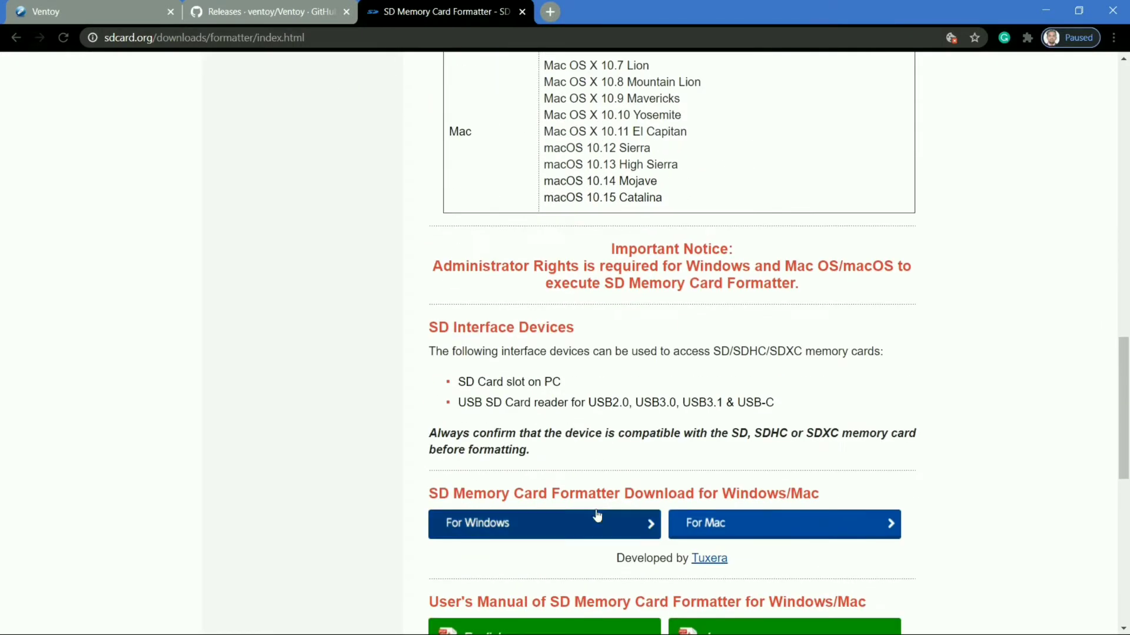
scroll(598, 501, "down", 2)
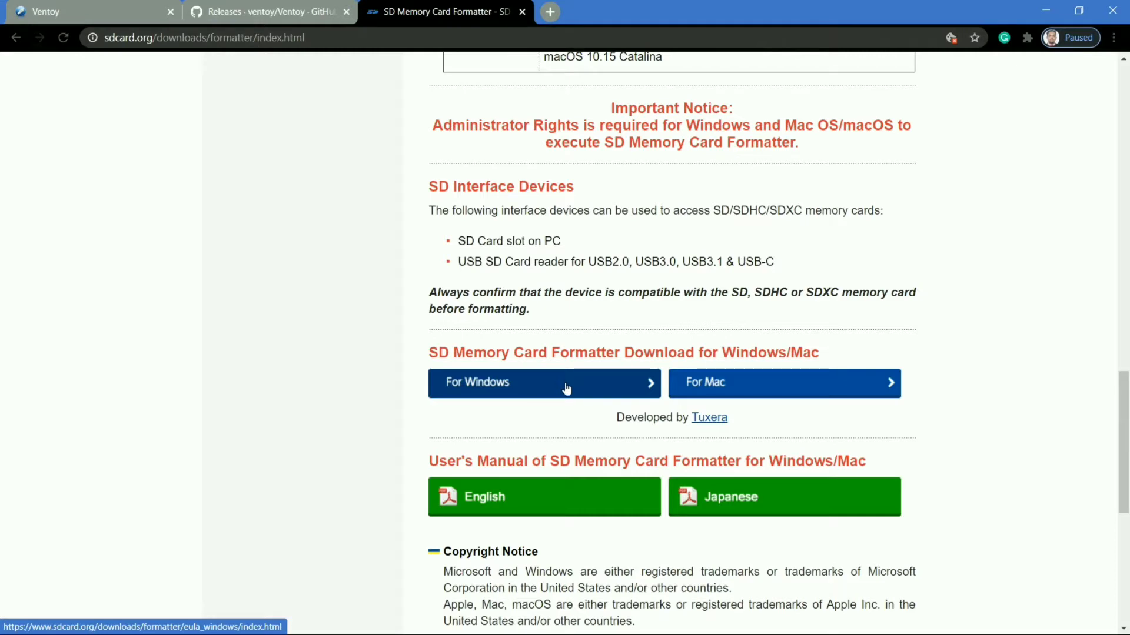
Step: Pick the Windows download, accept the licence agreement, and save SDCardFormatterv5_WinEN.zip
left_click(566, 392)
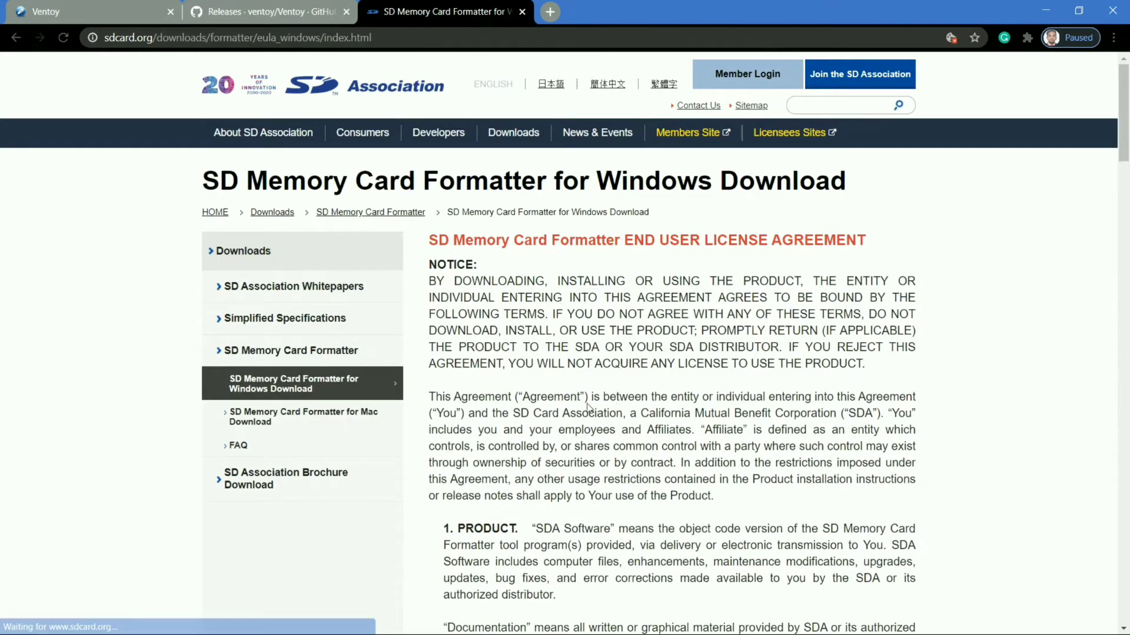
scroll(621, 353, "down", 6)
scroll(622, 303, "down", 14)
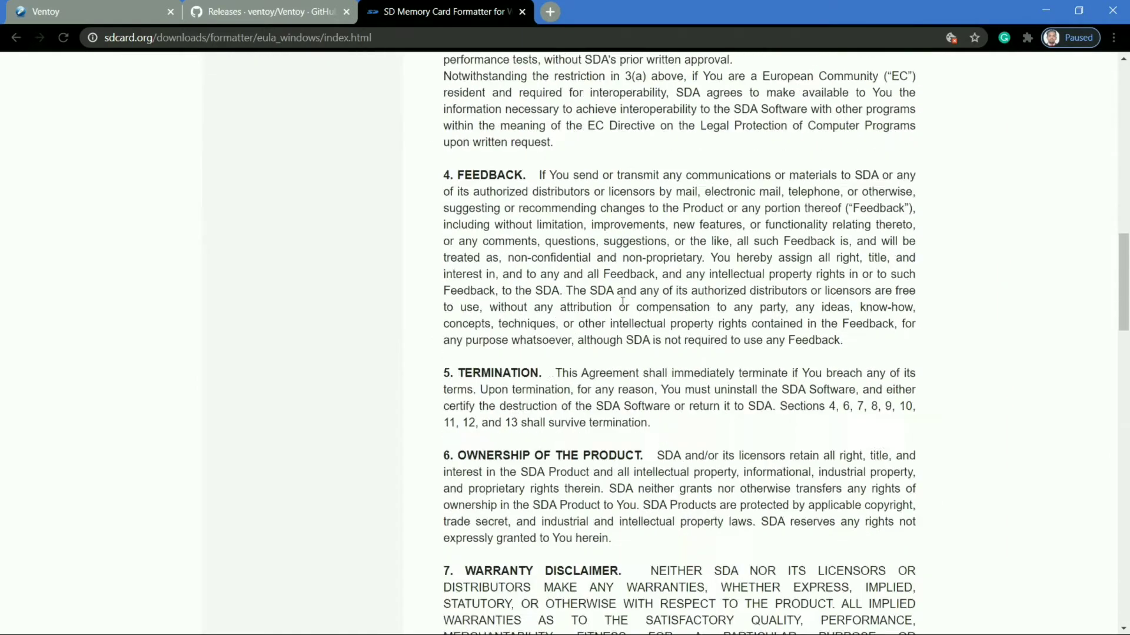
scroll(622, 302, "down", 20)
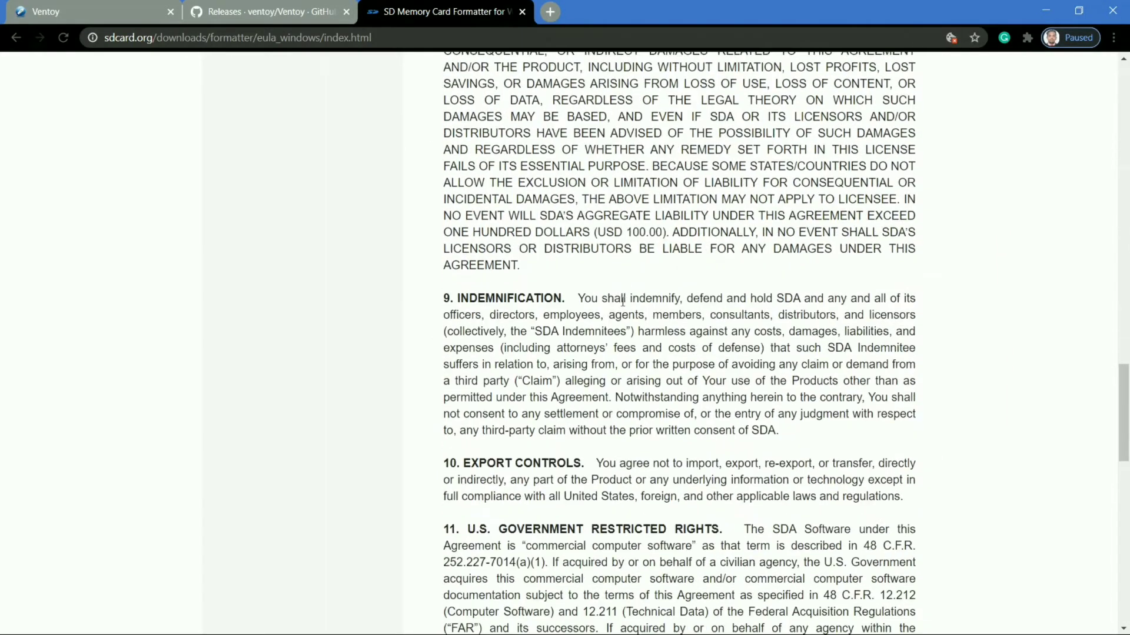
scroll(623, 302, "down", 4)
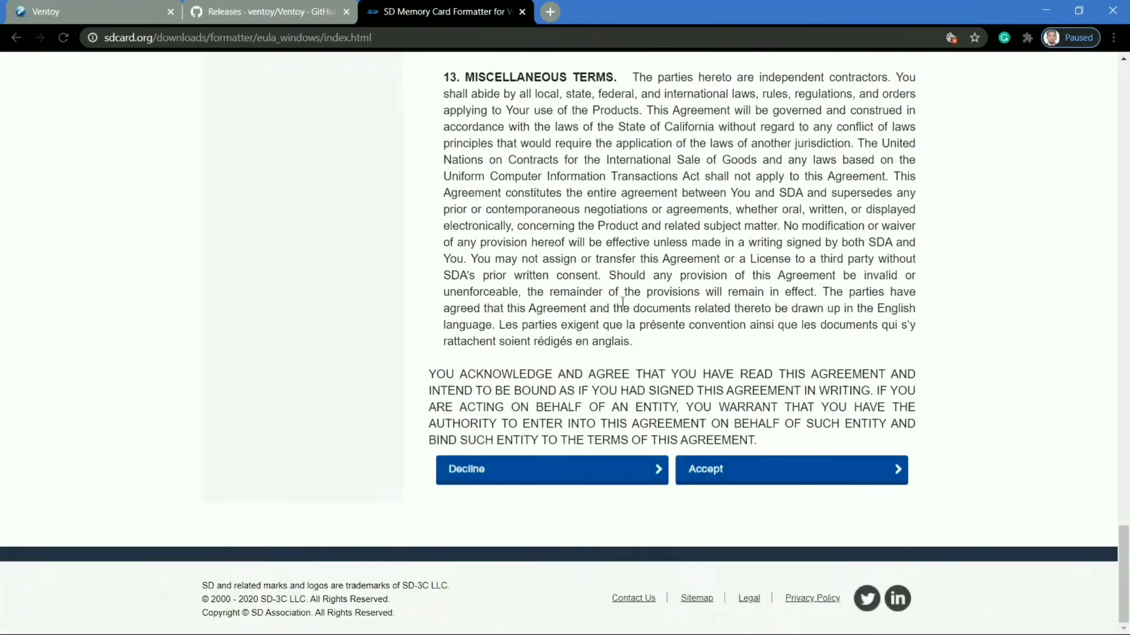
left_click(787, 469)
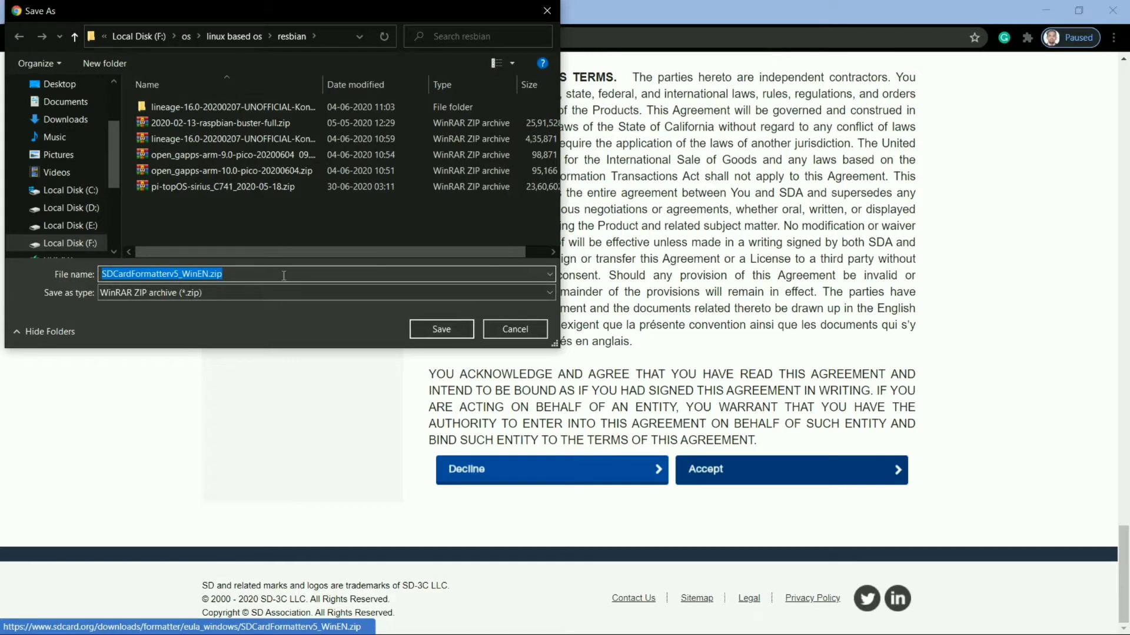
left_click(440, 332)
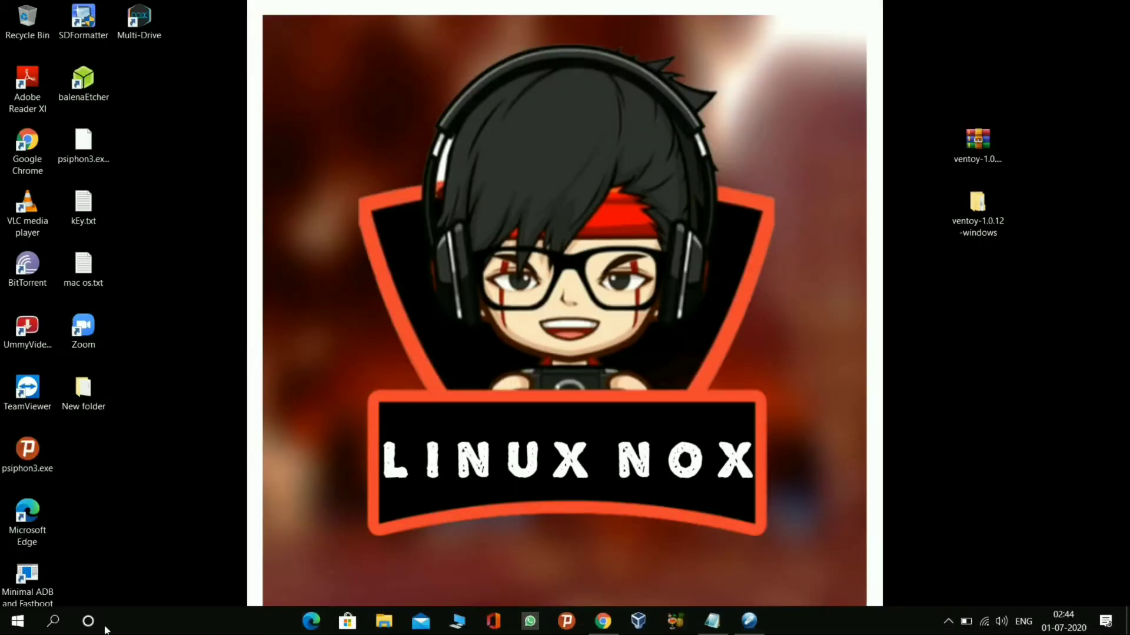
Step: Search Windows for 'sd f' and launch the SDFormatter best match
left_click(87, 621)
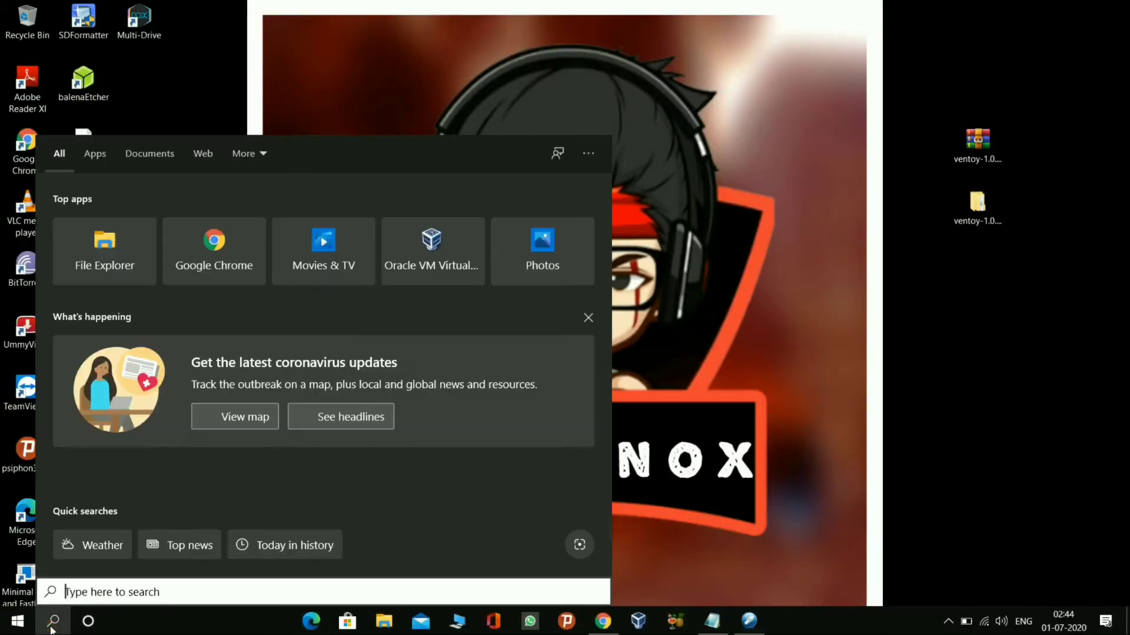
type("sd")
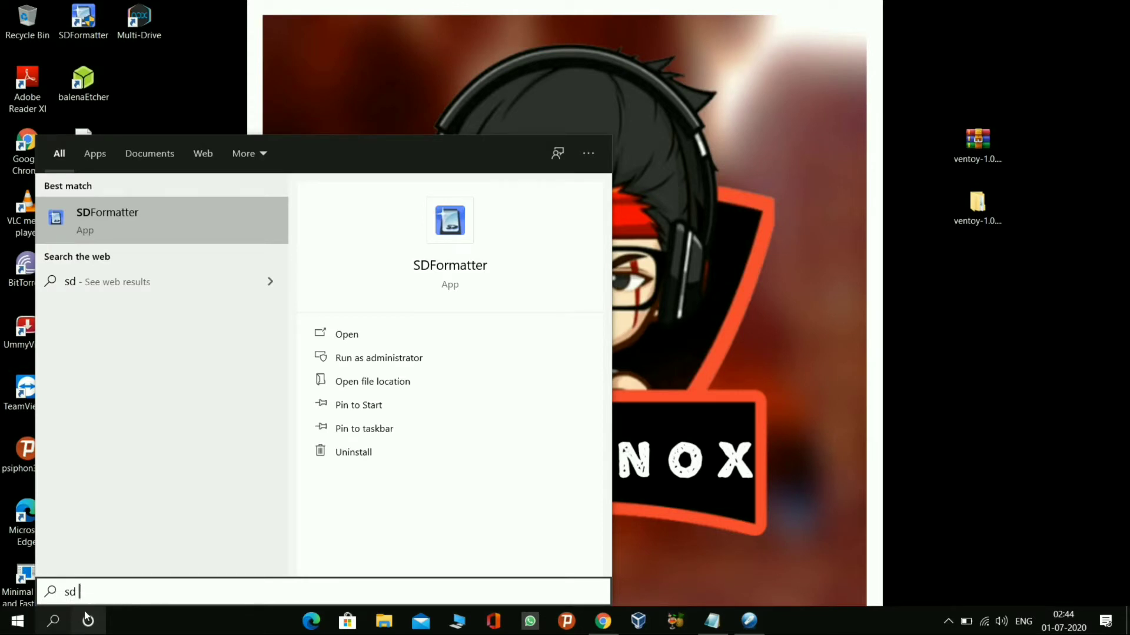
type(" fo")
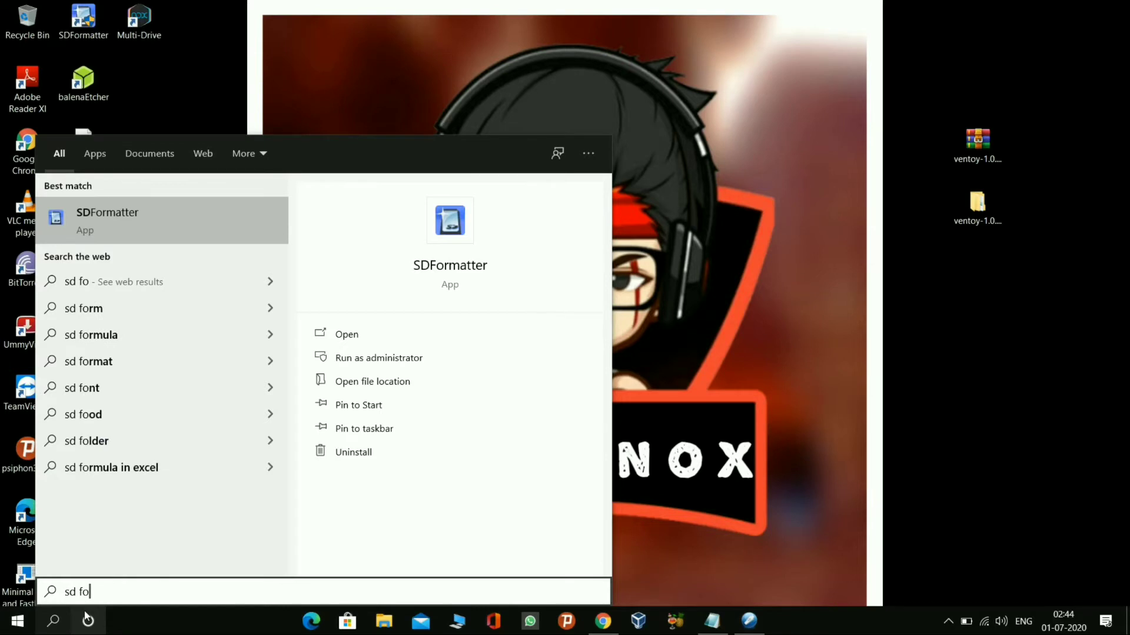
key("Return")
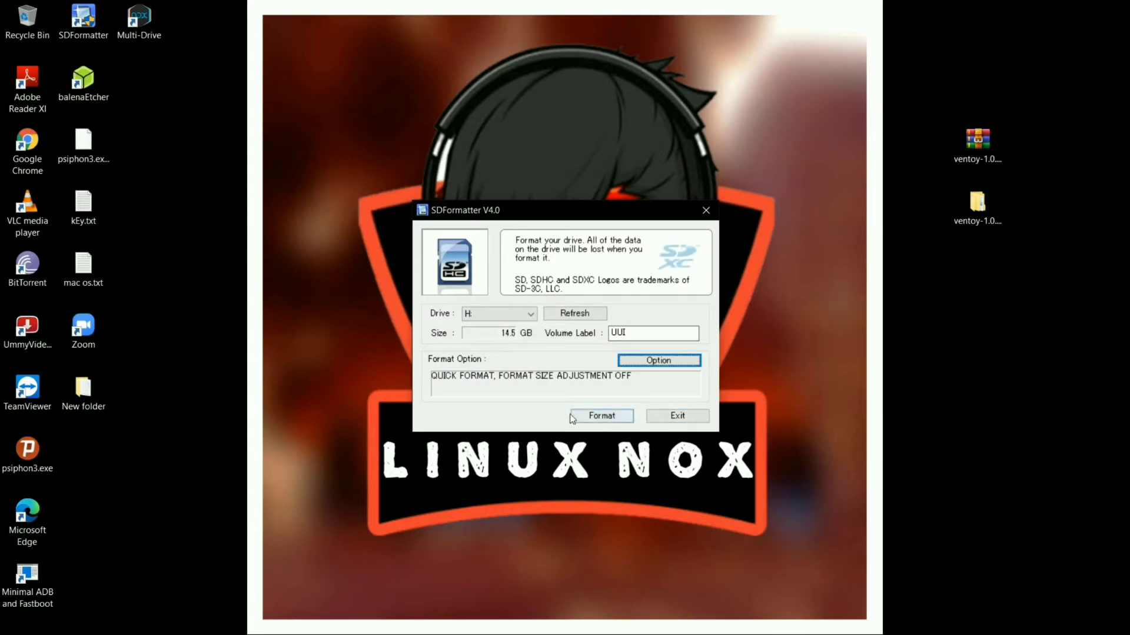
Step: Quick-format drive H (14.5 GB, label UUI), confirming both warnings and acknowledging completion
left_click(529, 315)
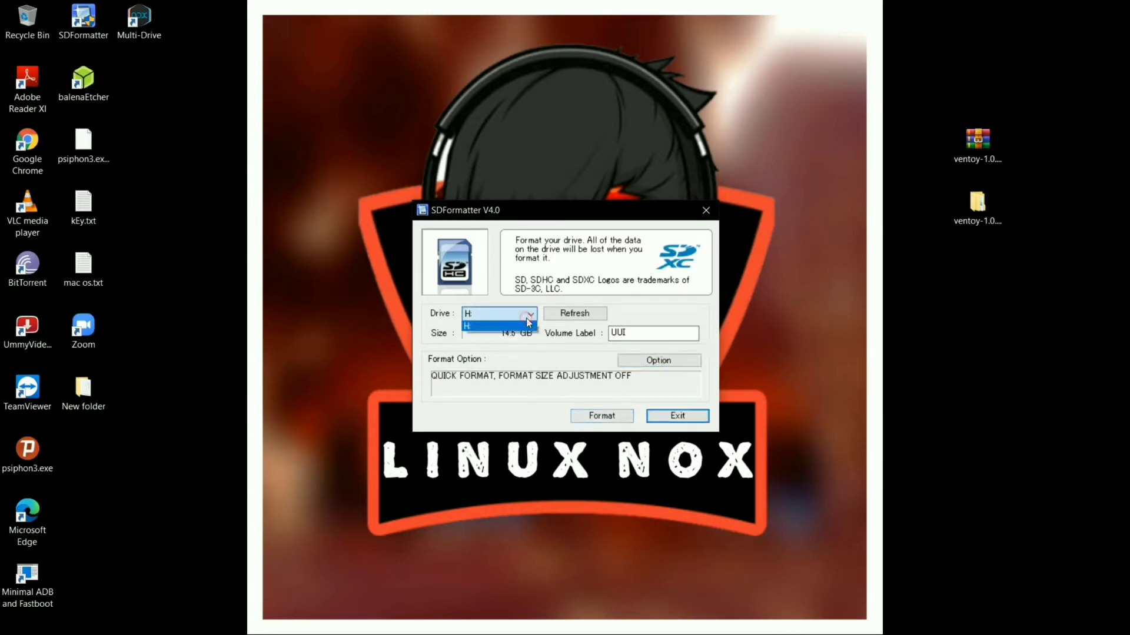
left_click(564, 350)
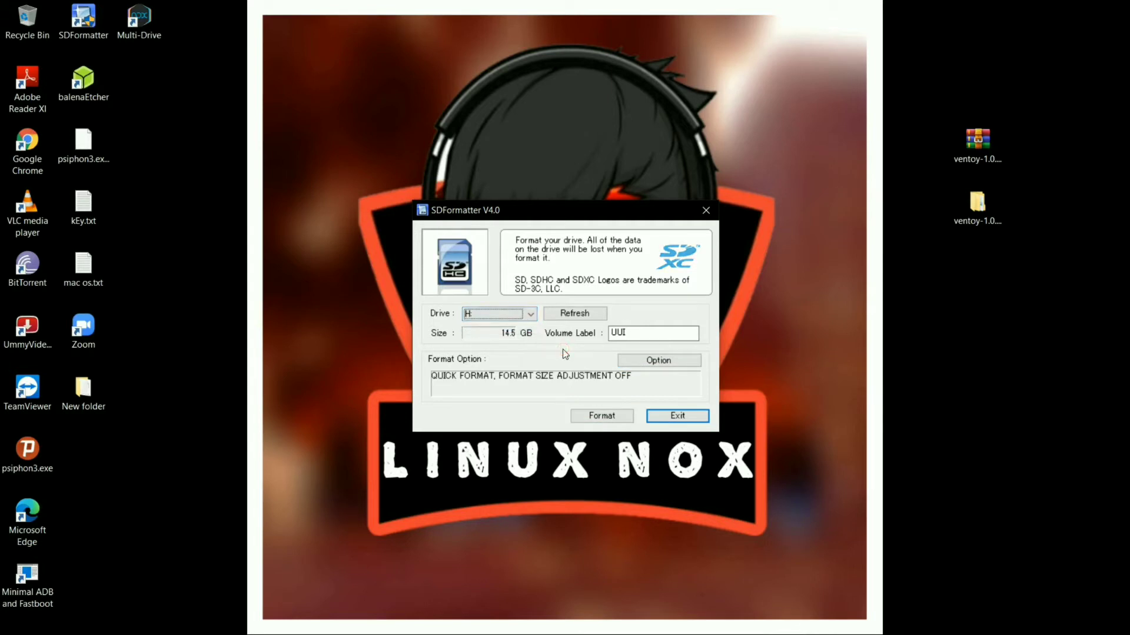
left_click(598, 419)
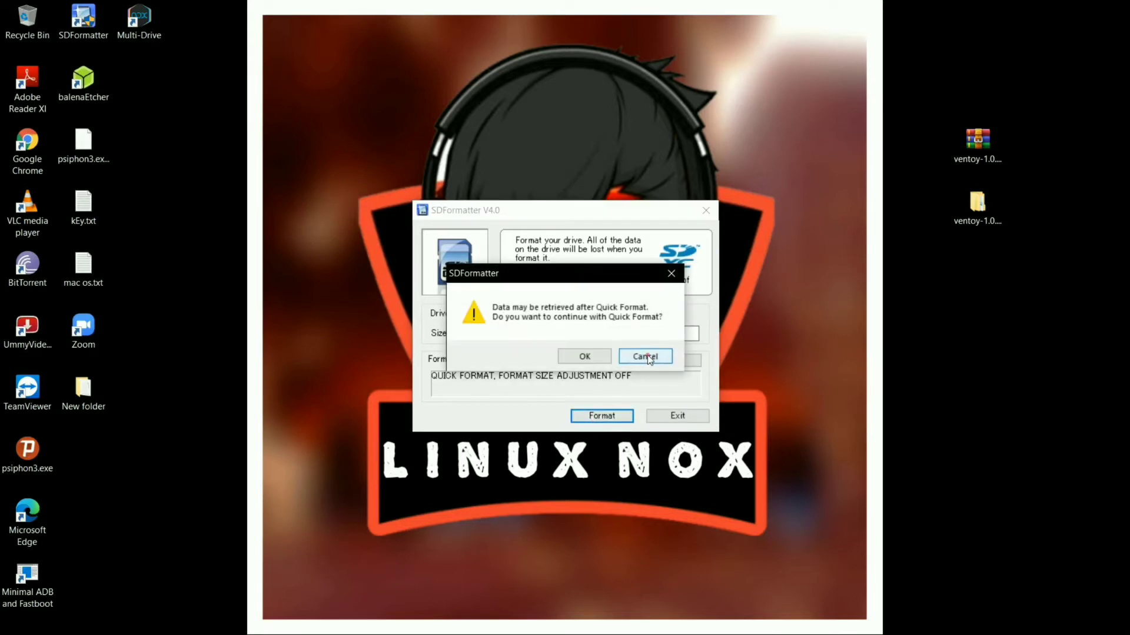
left_click(649, 357)
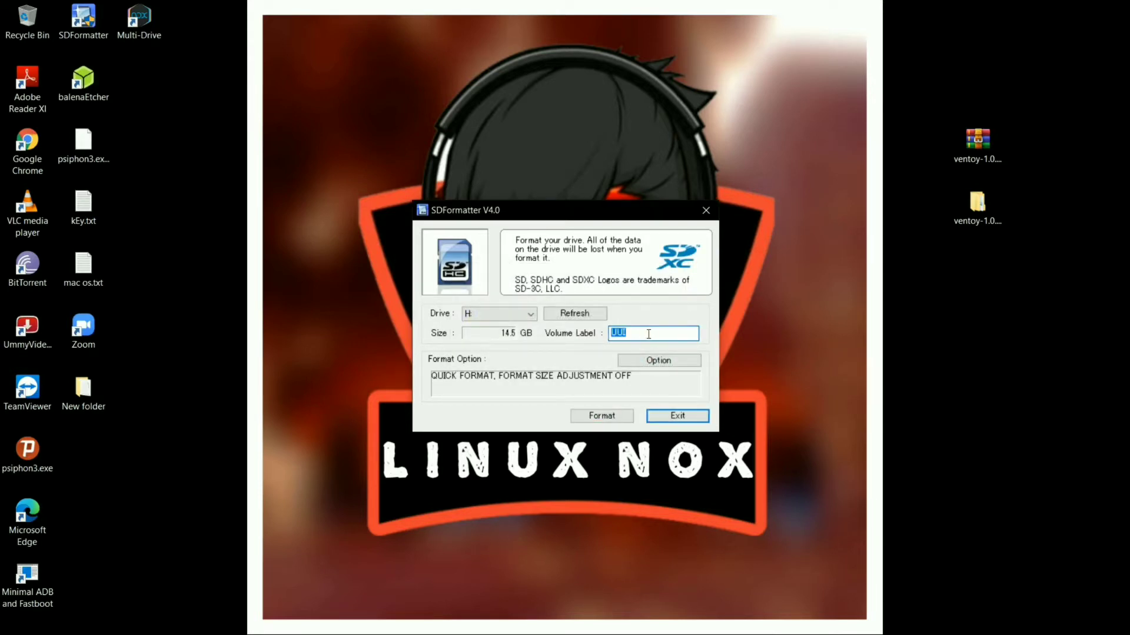
left_click(597, 417)
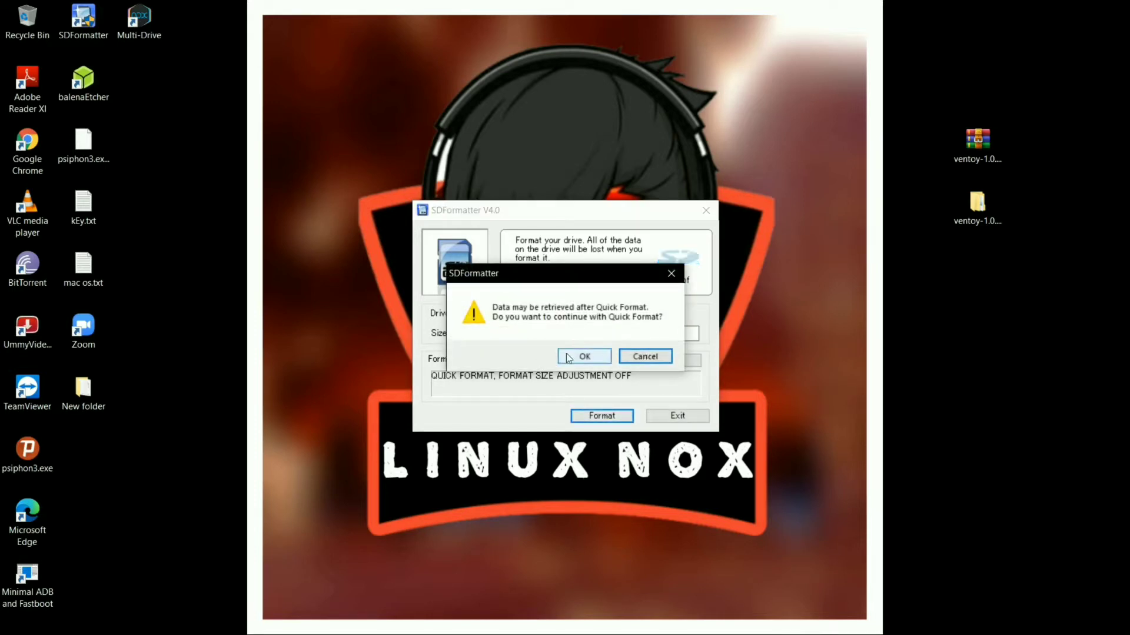
left_click(584, 356)
left_click(593, 356)
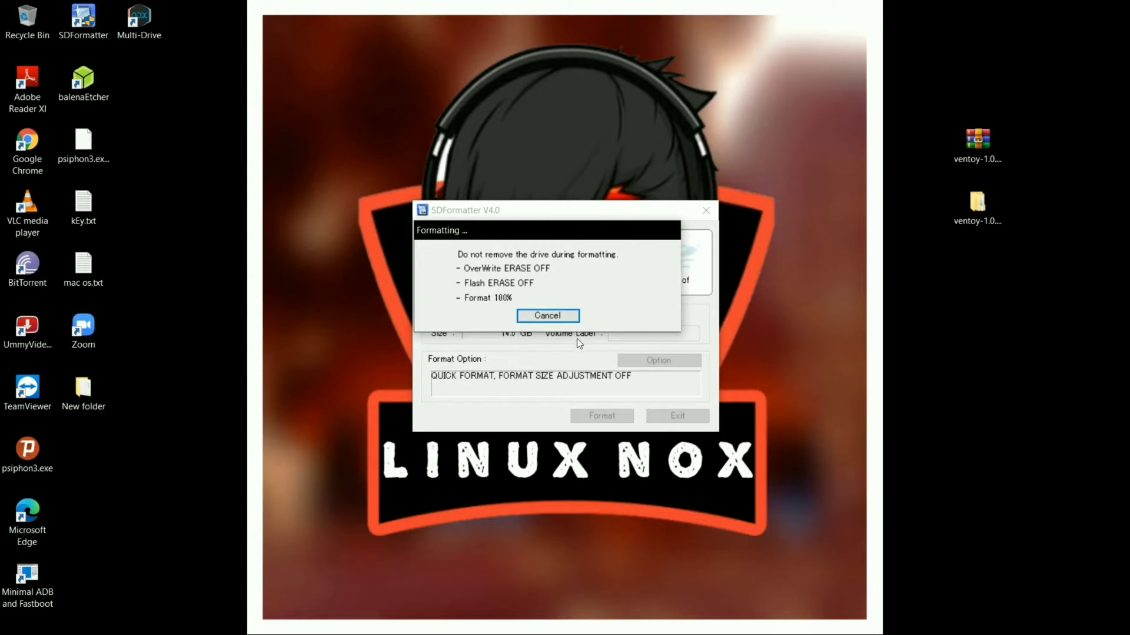
left_click(633, 380)
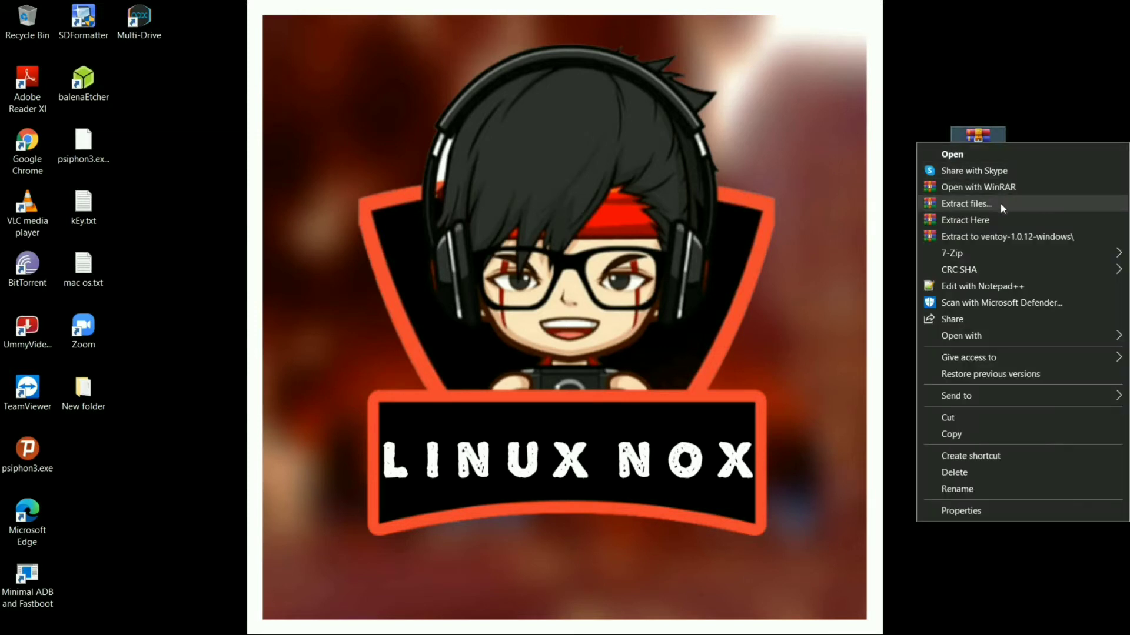
Step: Extract the ventoy-1.0.12-windows archive, open the ventoy-1.0.12 folder, and run Ventoy2Disk.exe
left_click(980, 235)
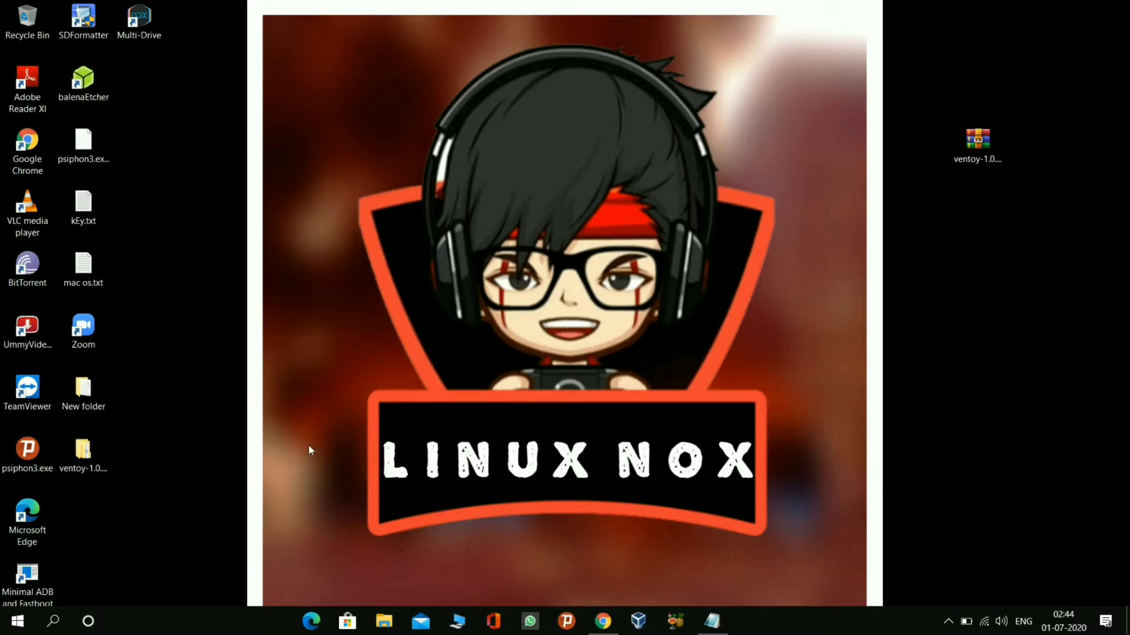
left_click_drag(85, 465, 979, 237)
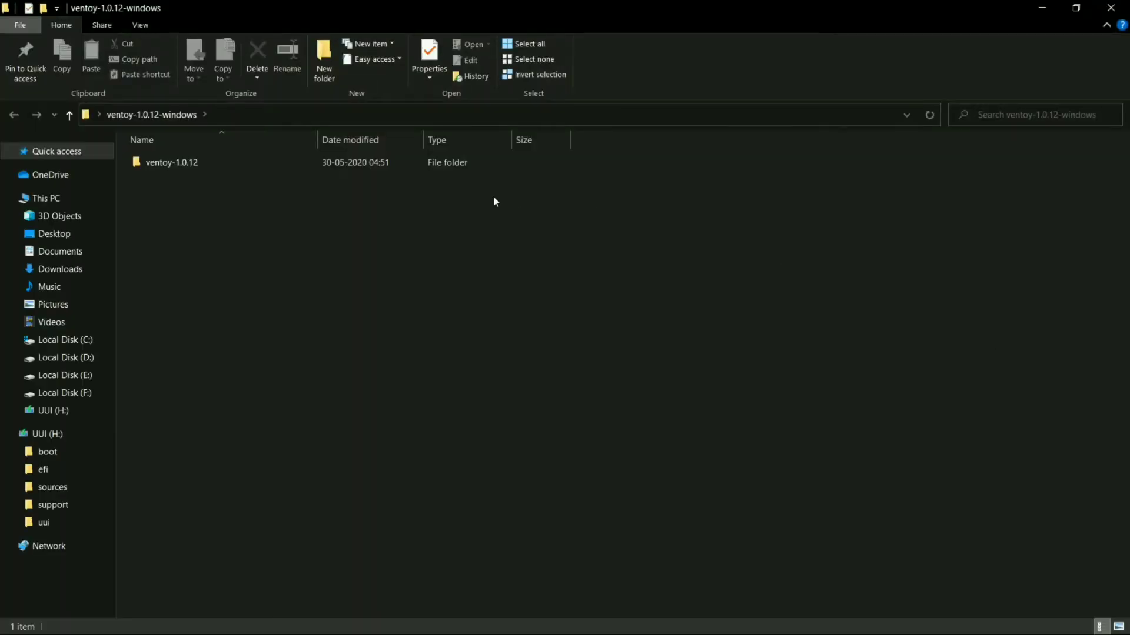
left_click(333, 167)
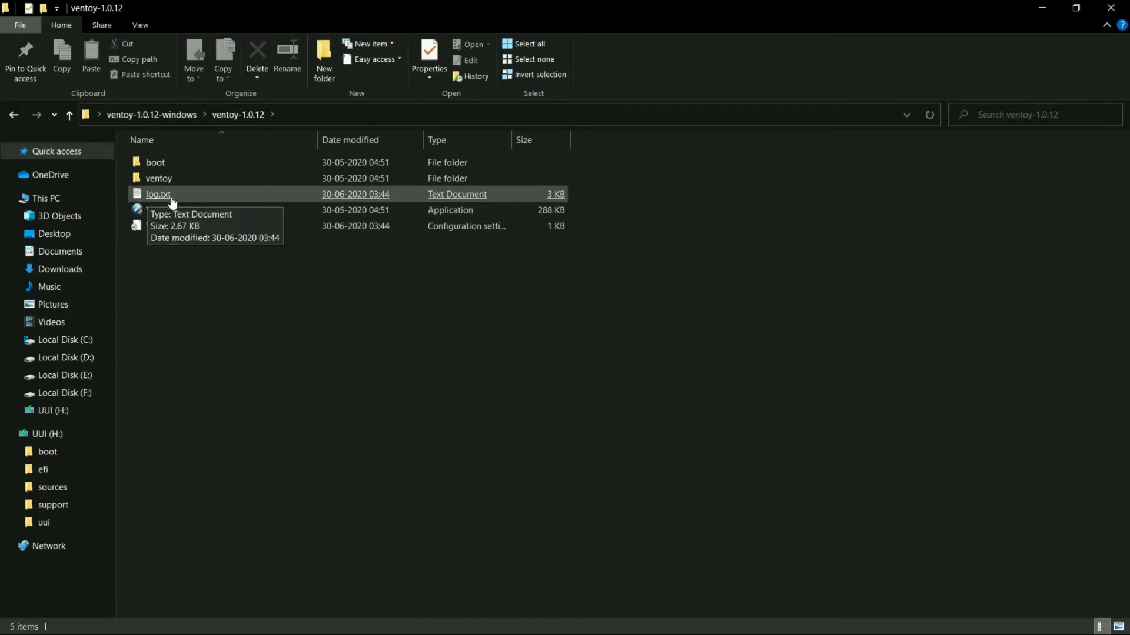
mouse_move(191, 228)
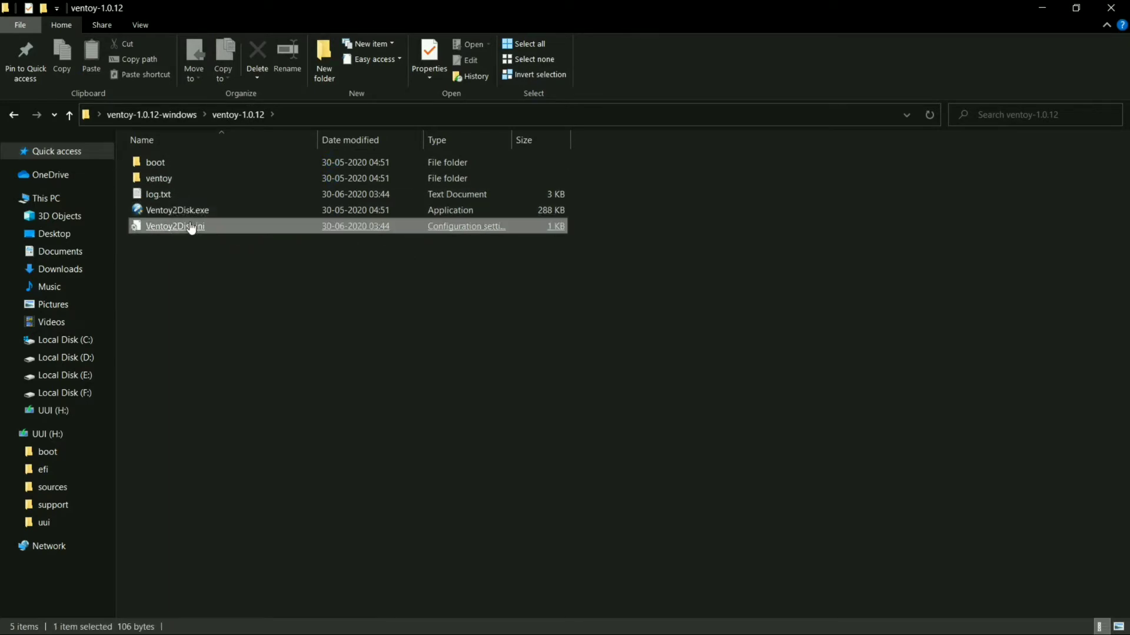
left_click(231, 214)
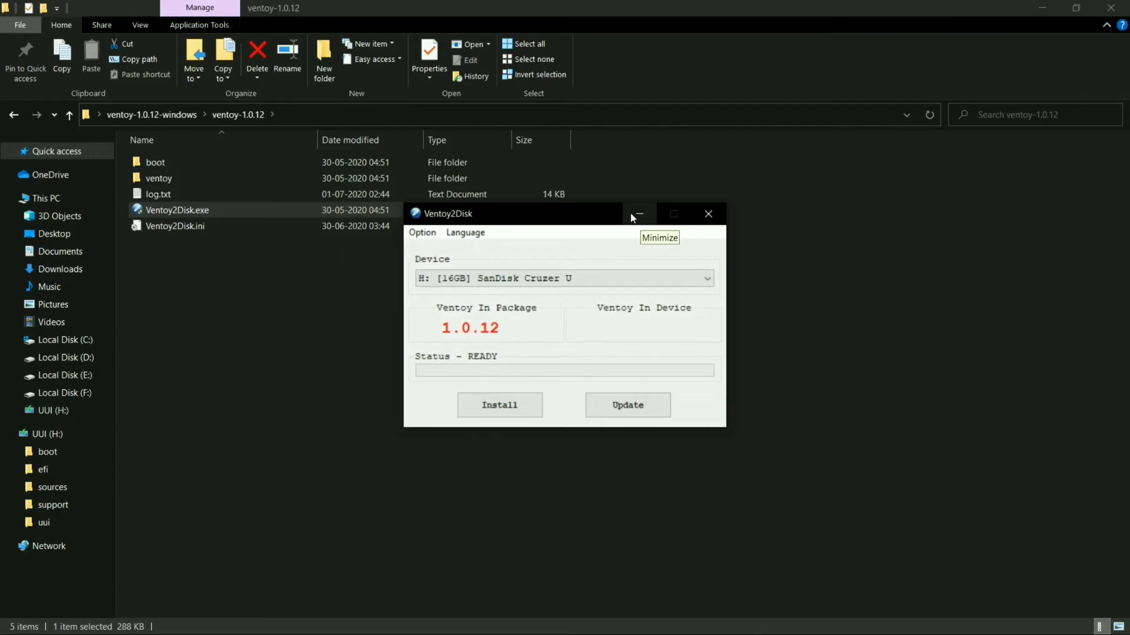
Step: Install Ventoy onto the 16GB SanDisk Cruzer drive H:, accepting both data-loss warnings
left_click(974, 27)
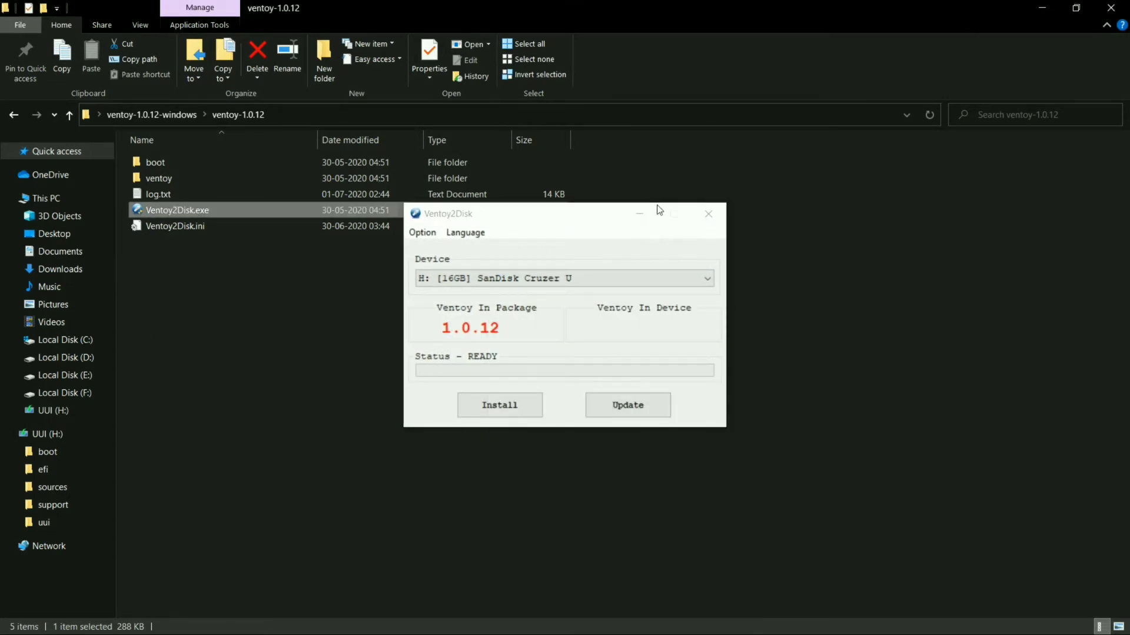
left_click(750, 623)
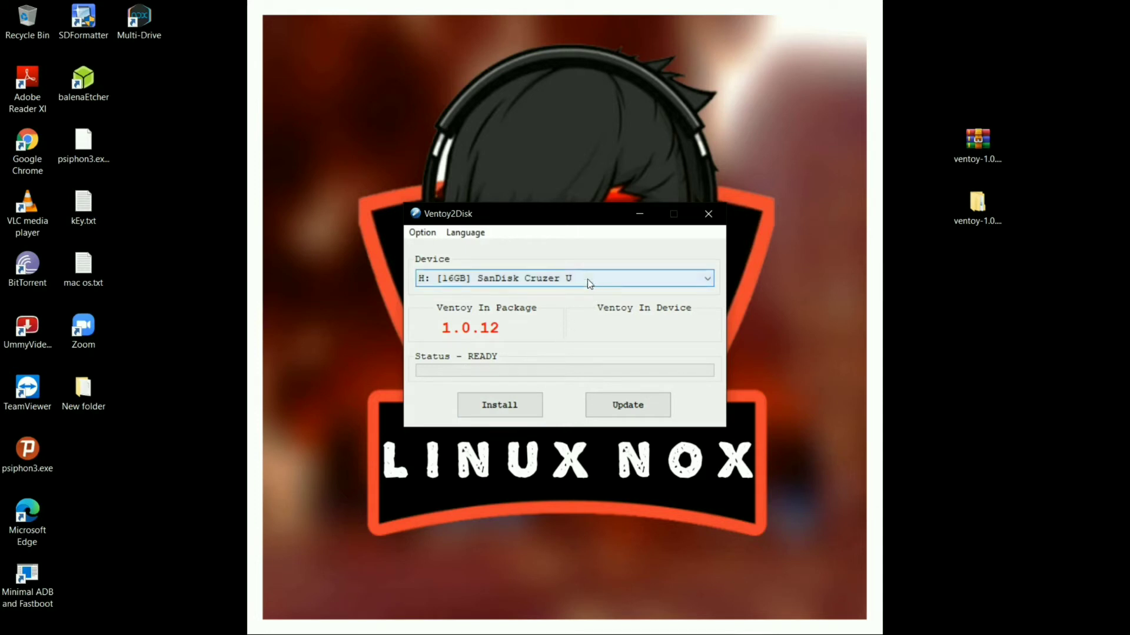
left_click(564, 280)
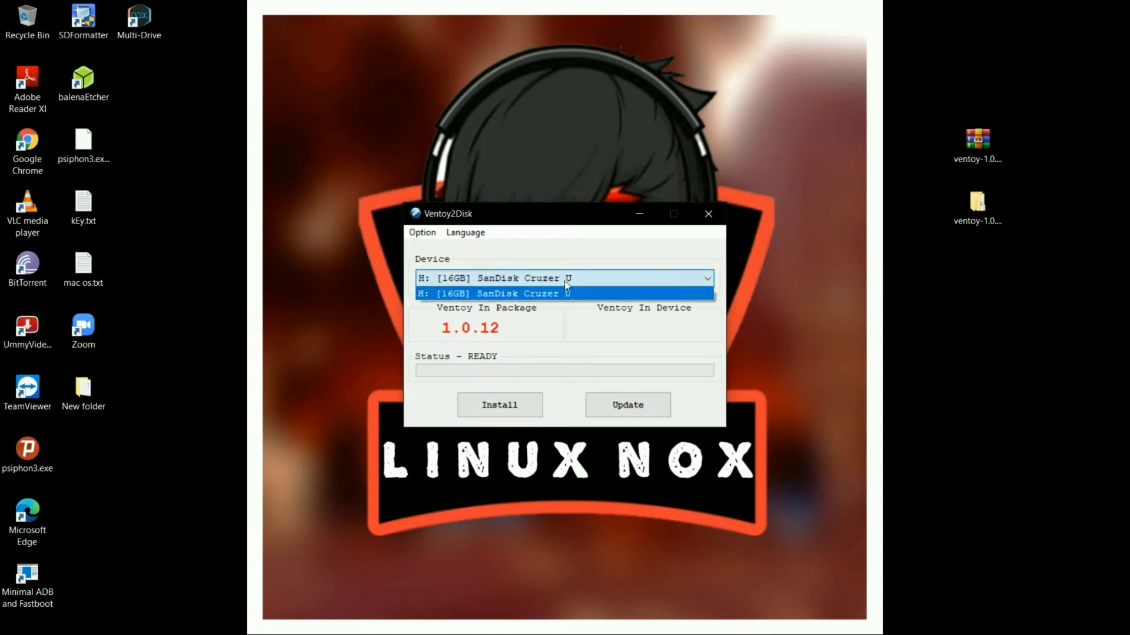
left_click(616, 276)
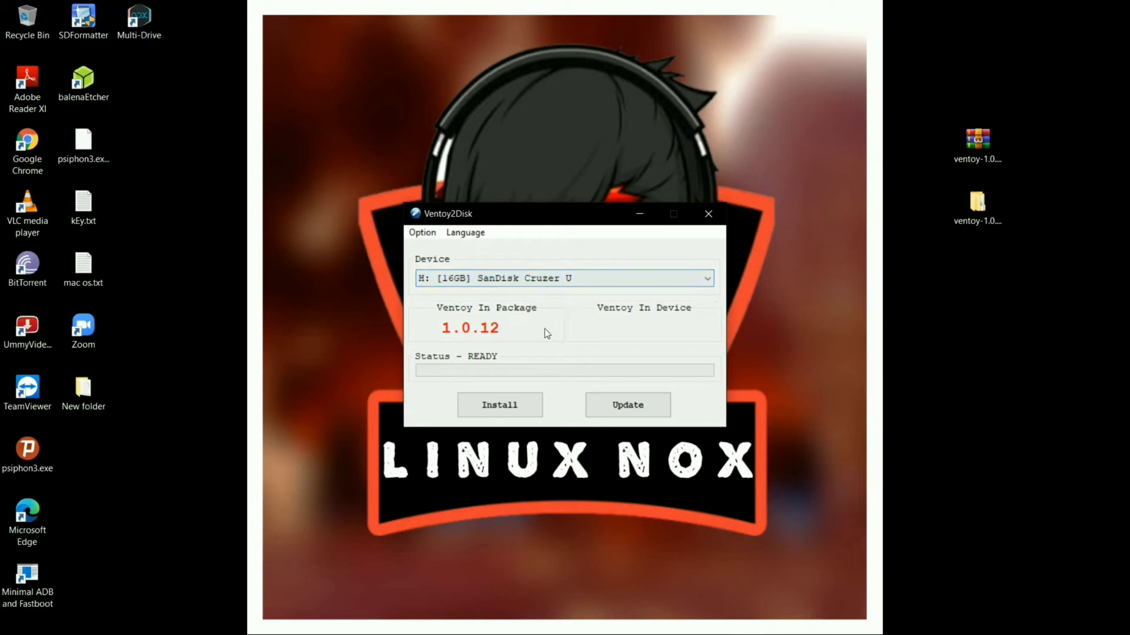
left_click(519, 405)
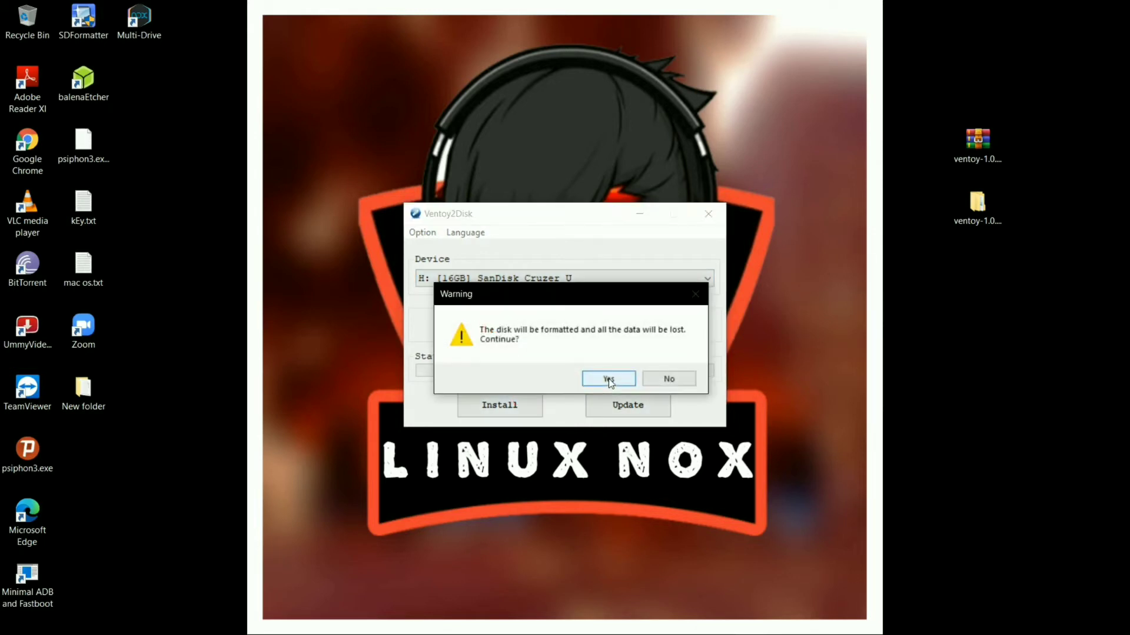
left_click(609, 380)
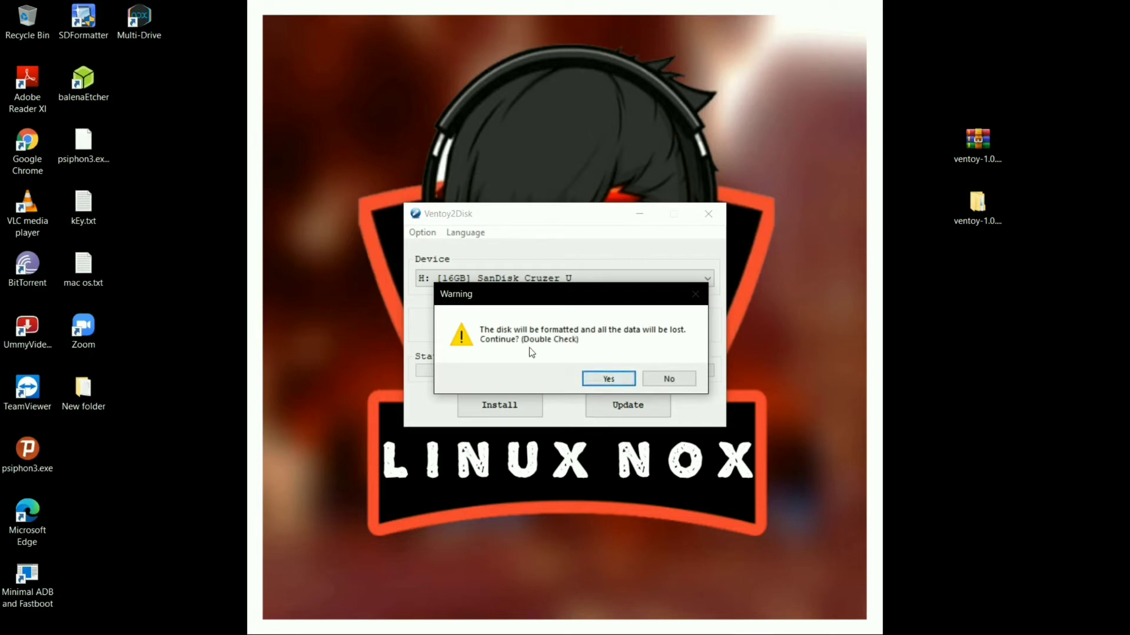
left_click(601, 376)
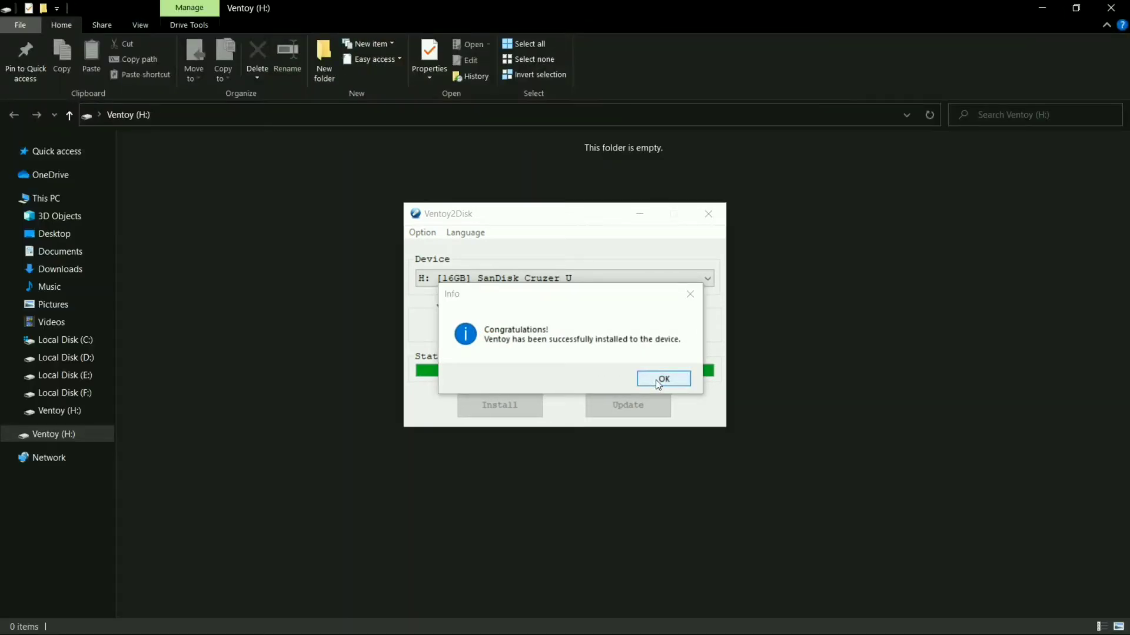
Step: Close Ventoy2Disk and browse to F:\os\windows versions\windows 10 pro 2020 jan updated
left_click(663, 380)
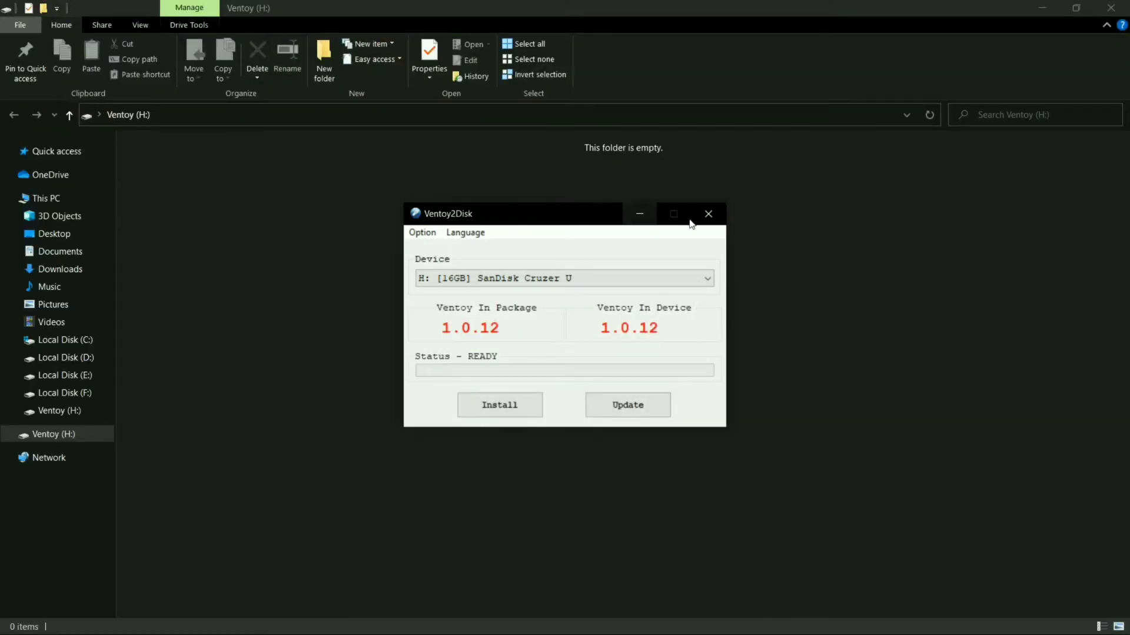
left_click(708, 213)
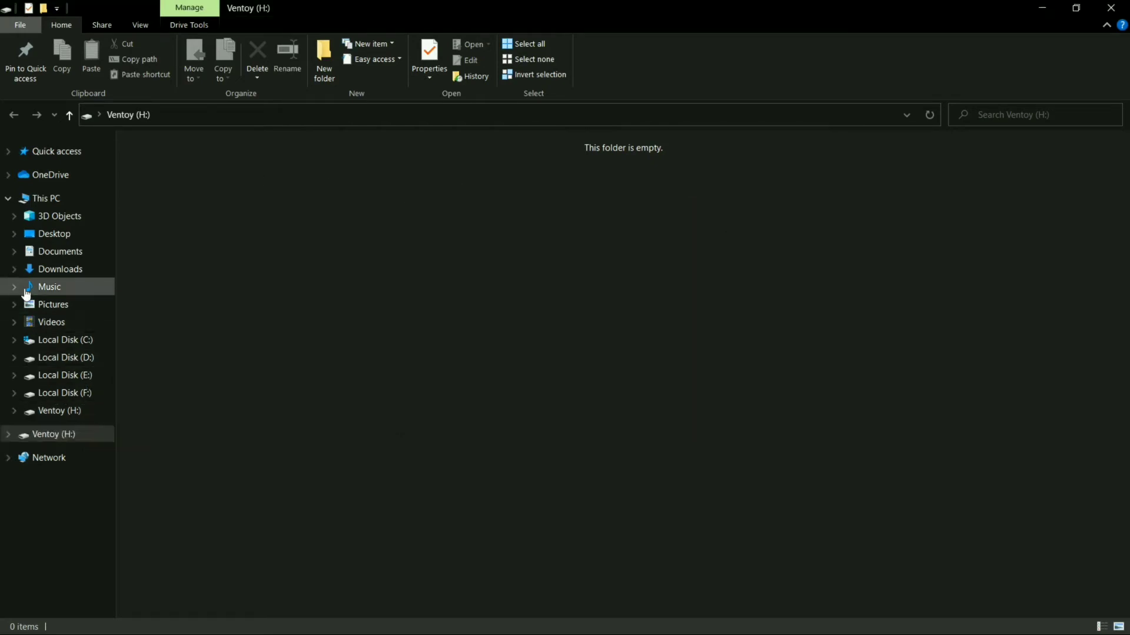
left_click(31, 198)
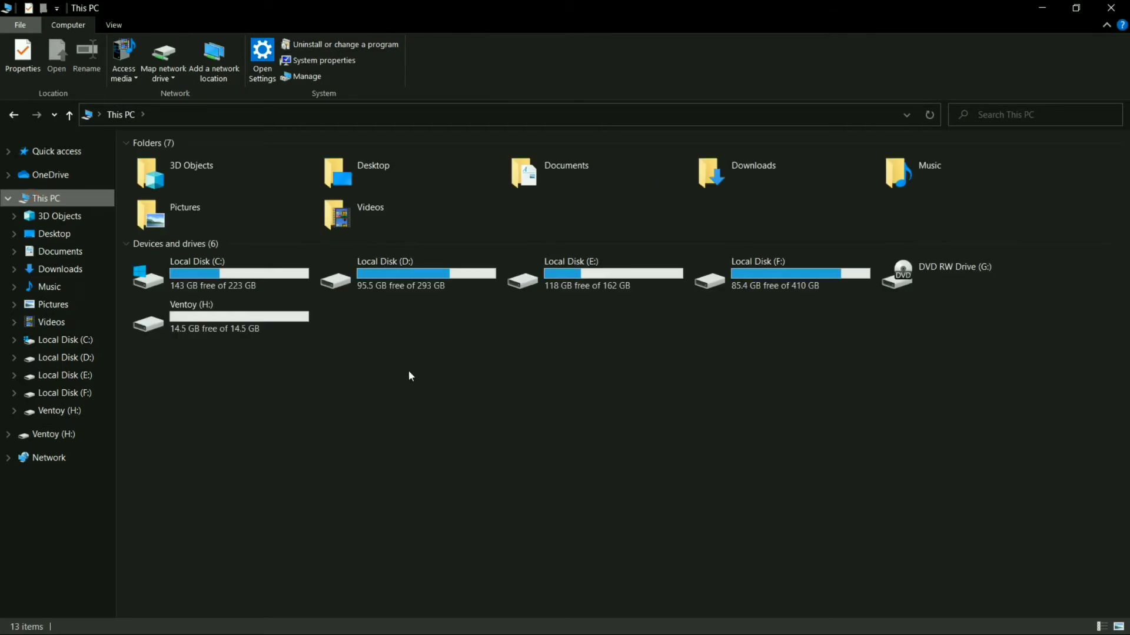
left_click(268, 325)
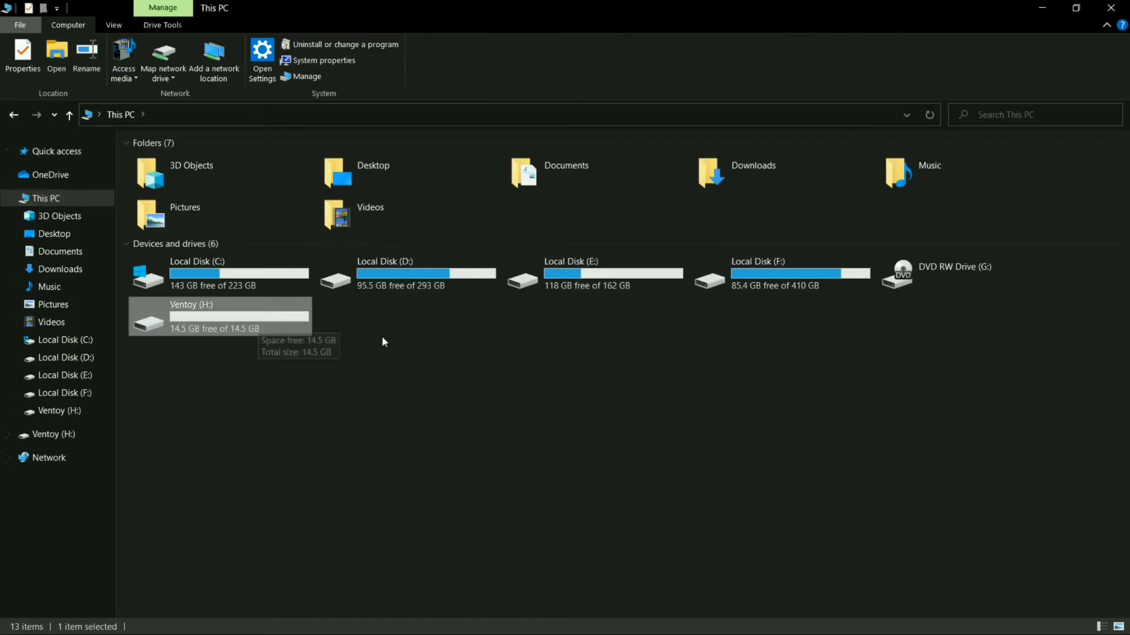
left_click(749, 288)
key("Return")
double_click(968, 307)
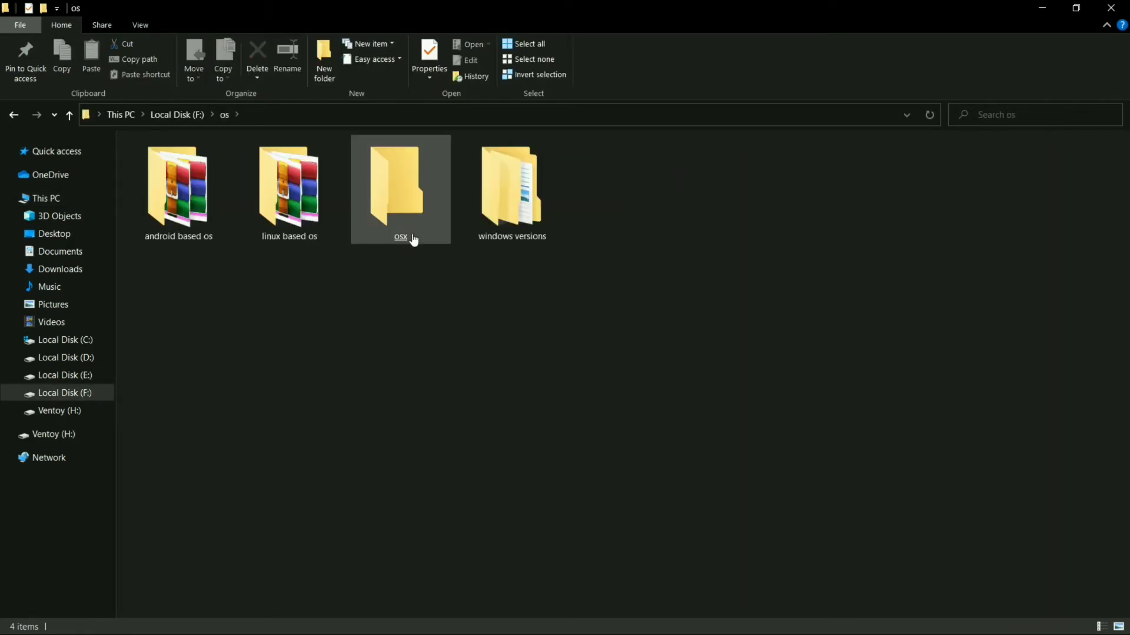
left_click(375, 227)
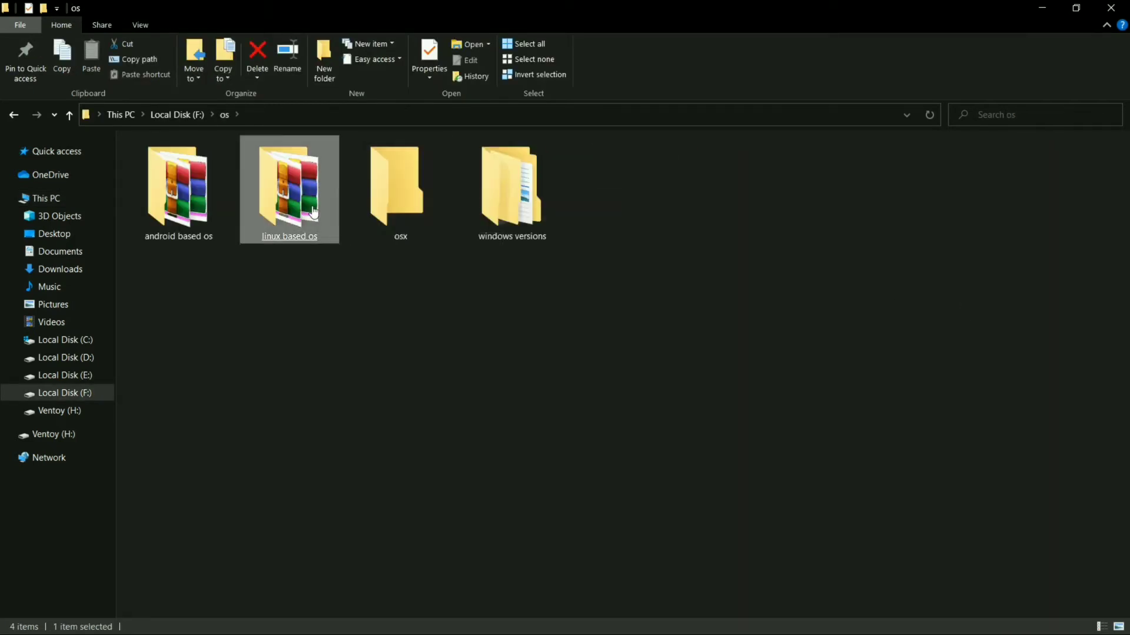
left_click(491, 211)
double_click(490, 210)
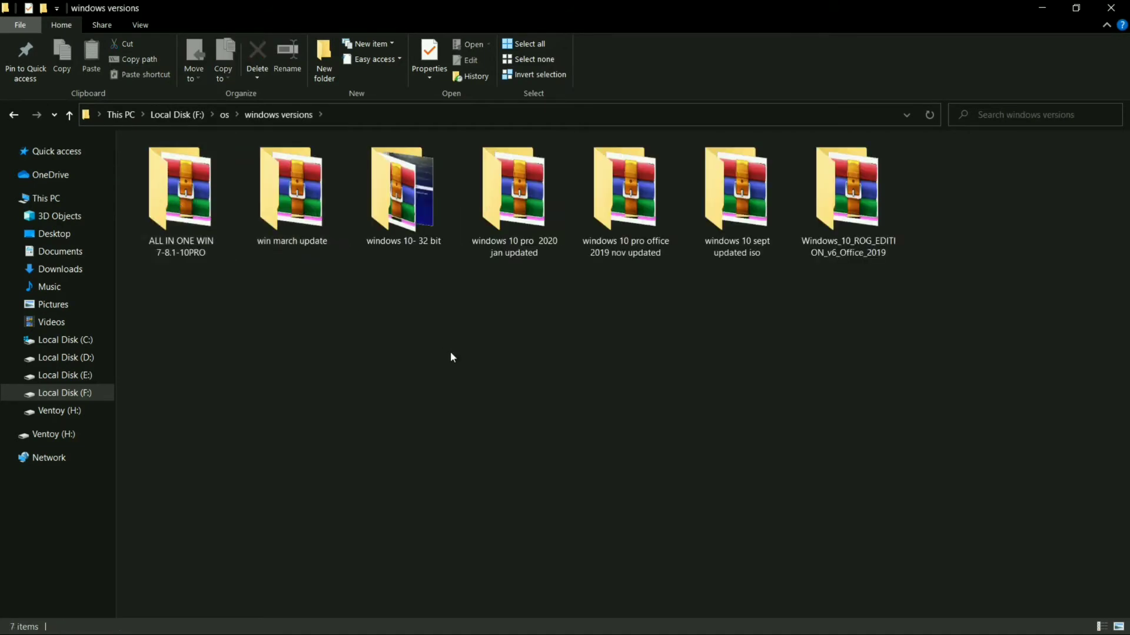
left_click(406, 218)
left_click(547, 242)
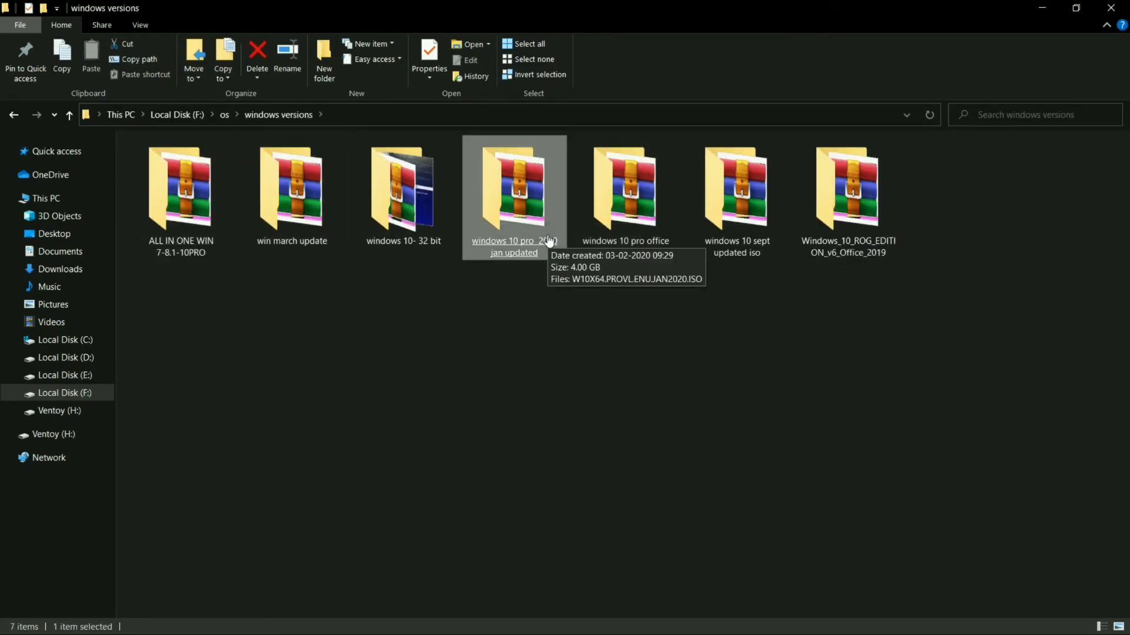
double_click(513, 192)
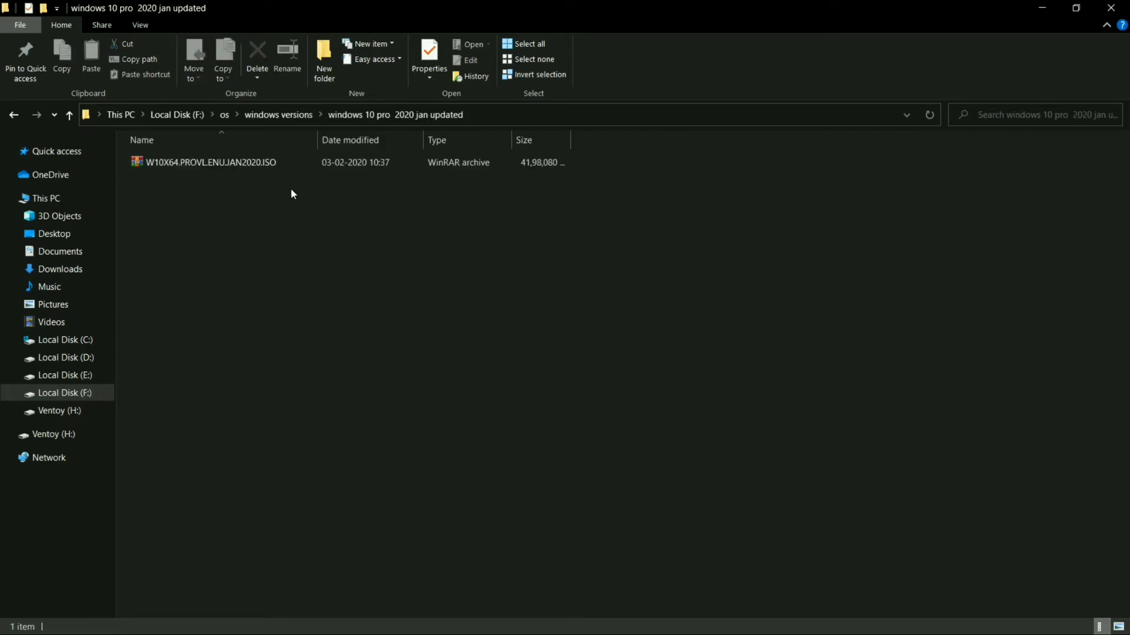
Step: Copy the Windows 10 ISO and paste it onto the empty Ventoy (H:) drive
right_click(255, 163)
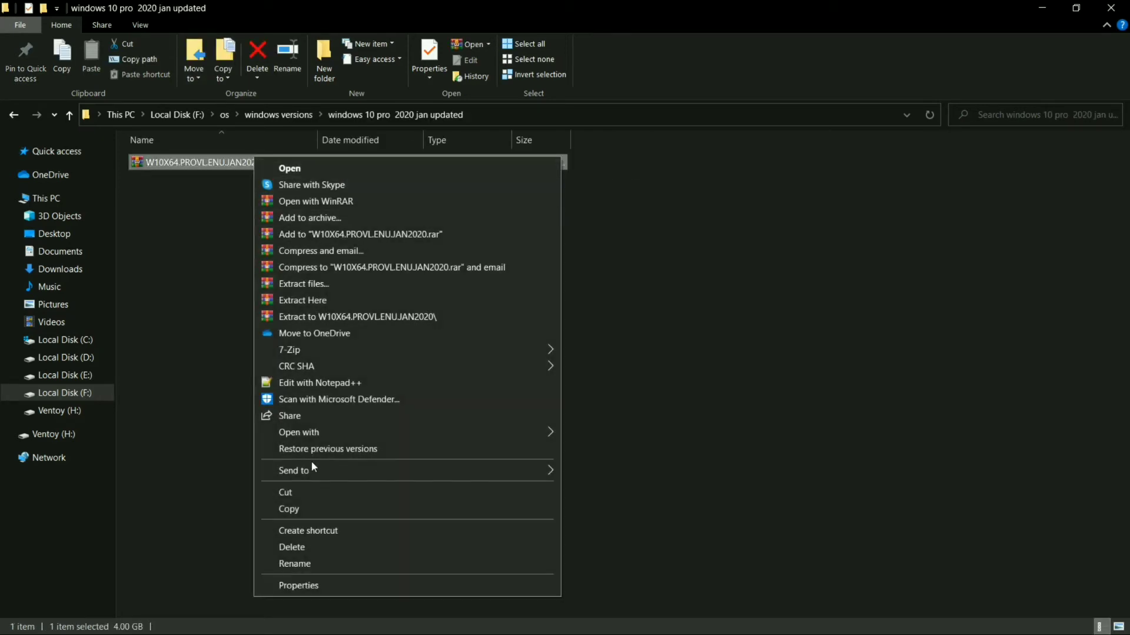
left_click(311, 507)
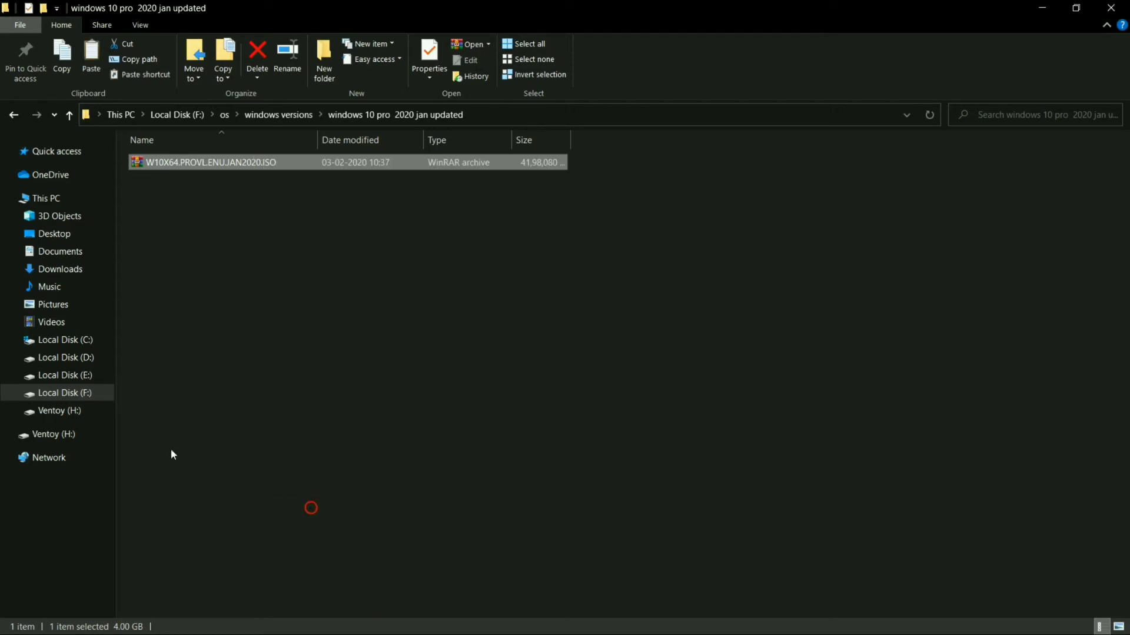
left_click(83, 409)
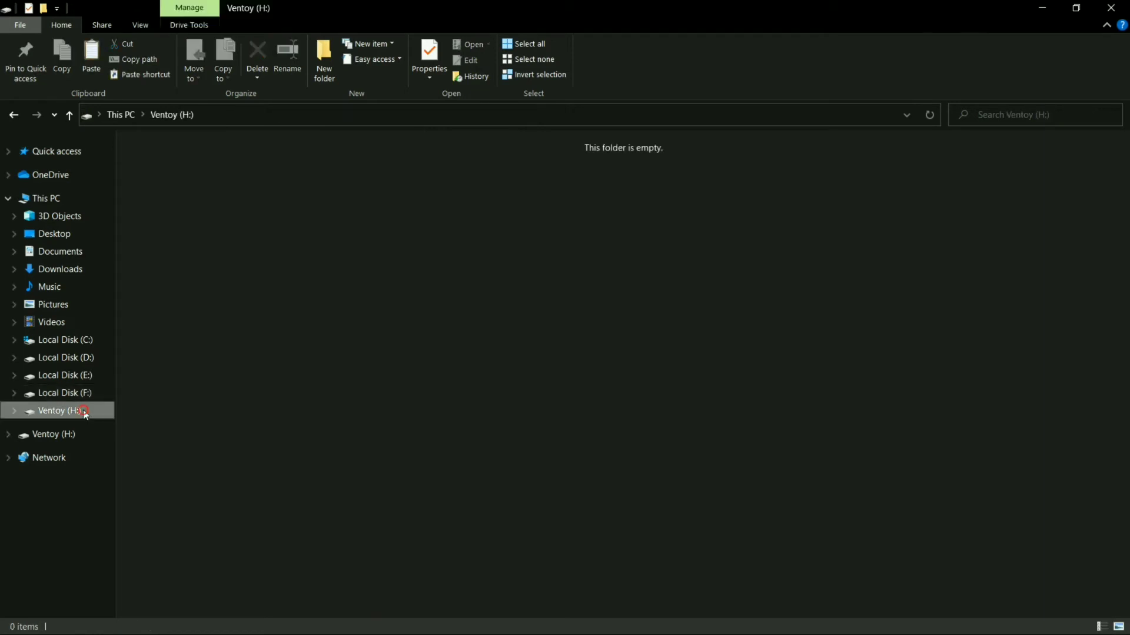
right_click(322, 350)
left_click(380, 455)
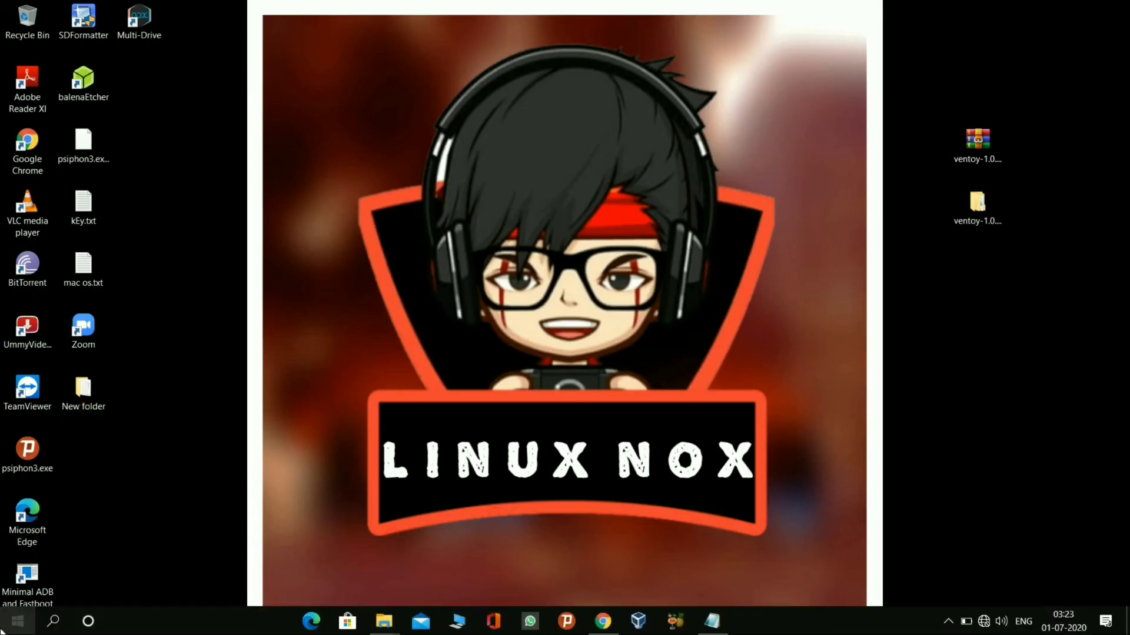
Step: Restart Windows from the Start menu's power options to boot into the BIOS Setup Utility
left_click(21, 618)
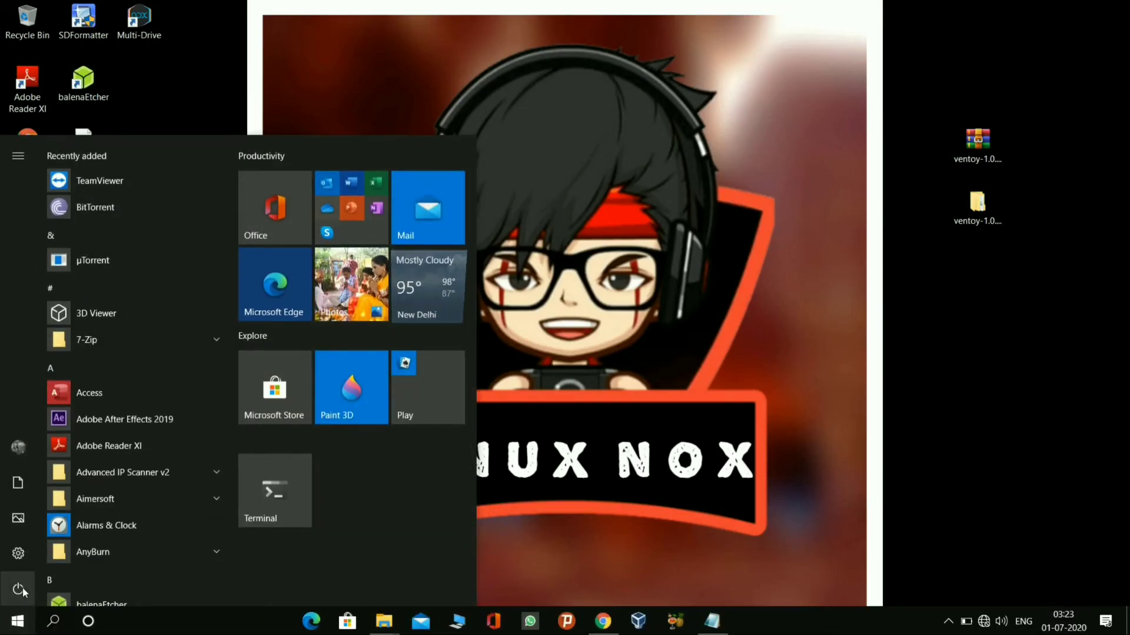
left_click(35, 588)
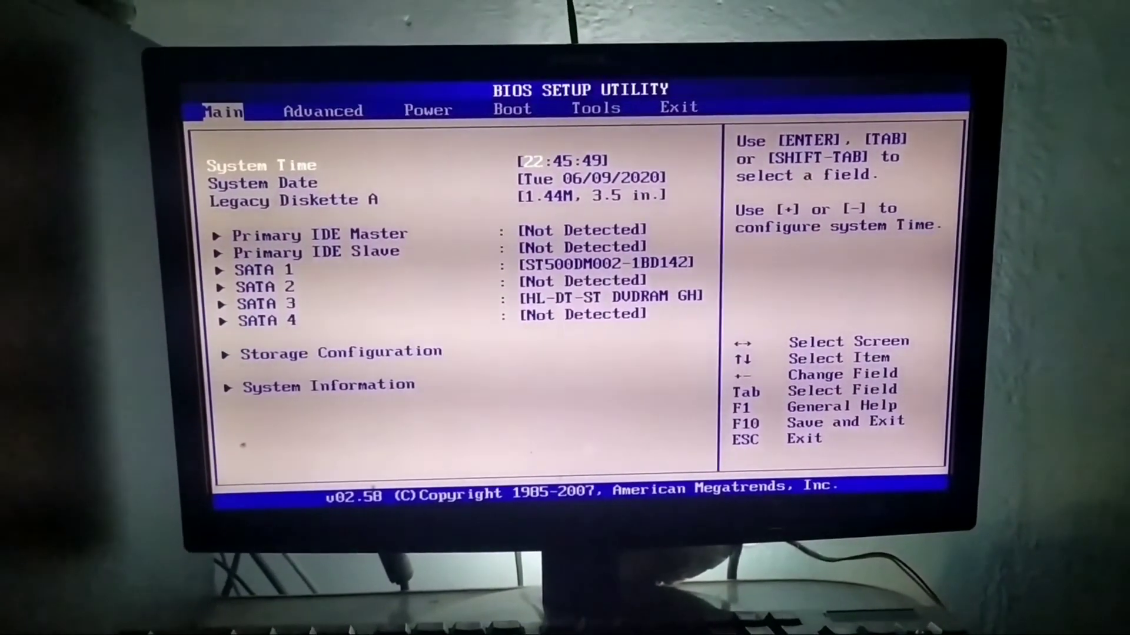
Step: In Boot > Hard Disk Drives, put USB:SanDisk Cruzer as 1st Drive, moving the hard disk to 2nd
key("Right")
key("Right")
key("Right")
key("Down")
key("Return")
key("Down")
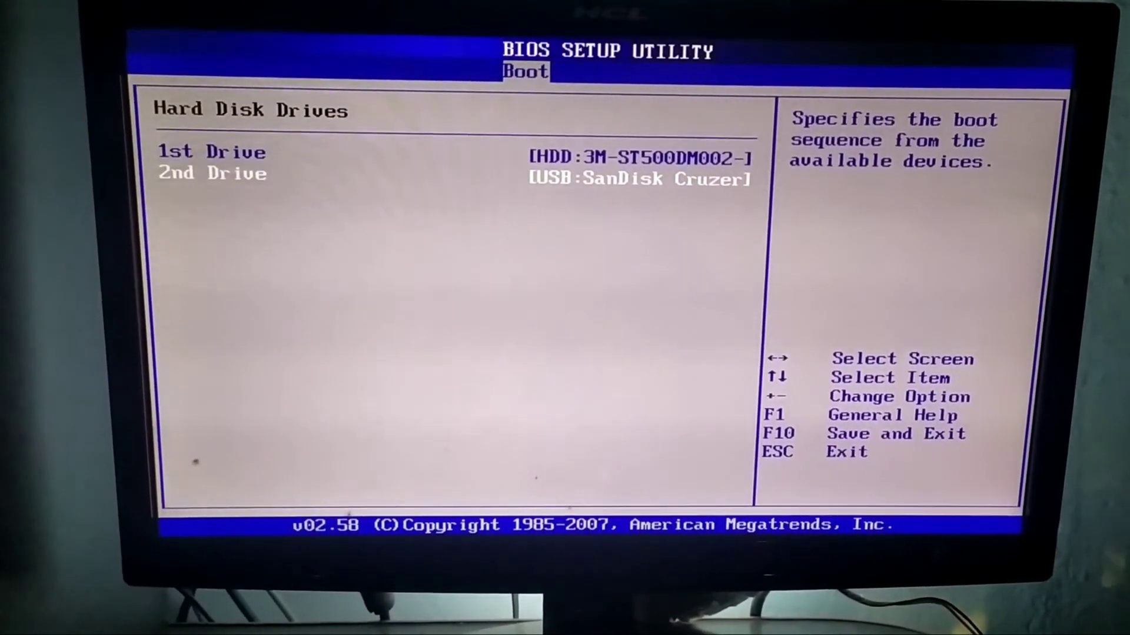
key("Return")
key("Up")
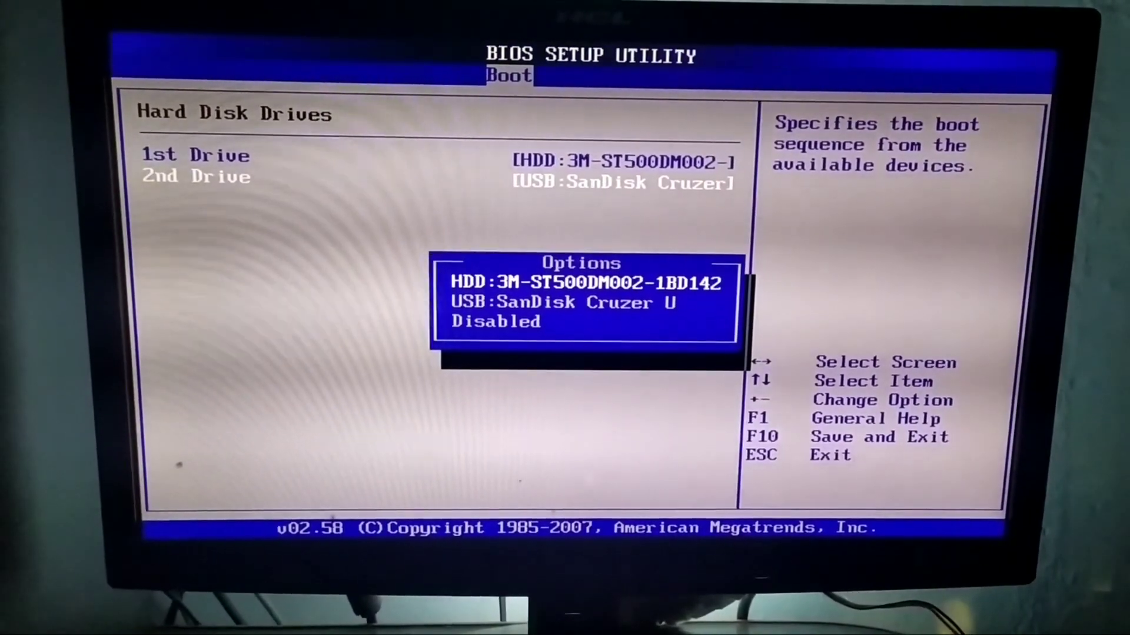
key("Return")
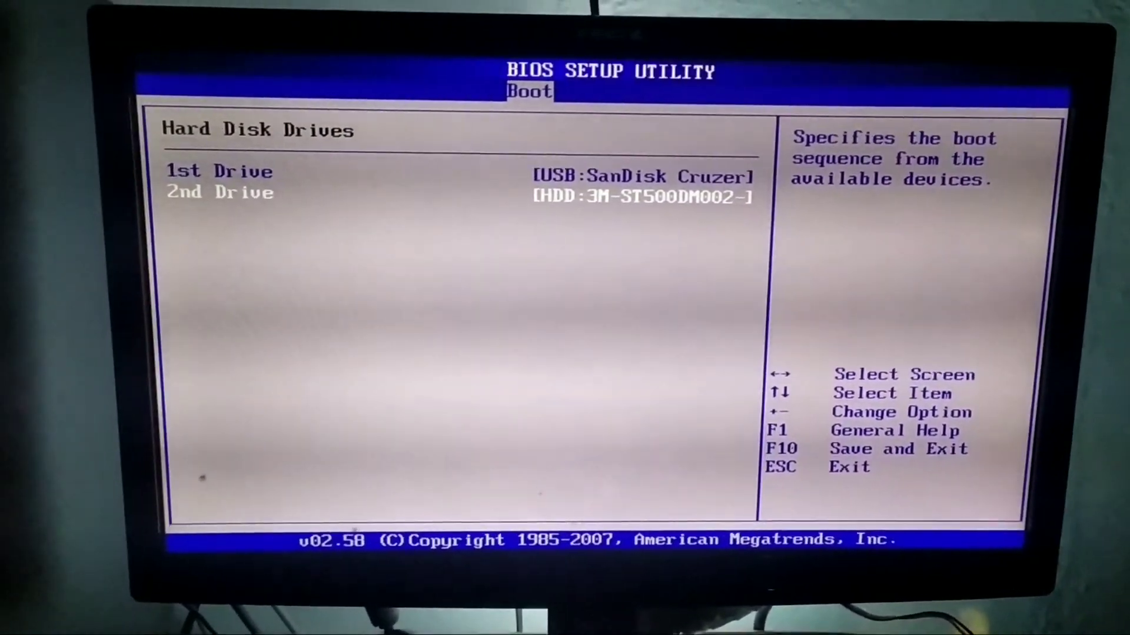
key("Escape")
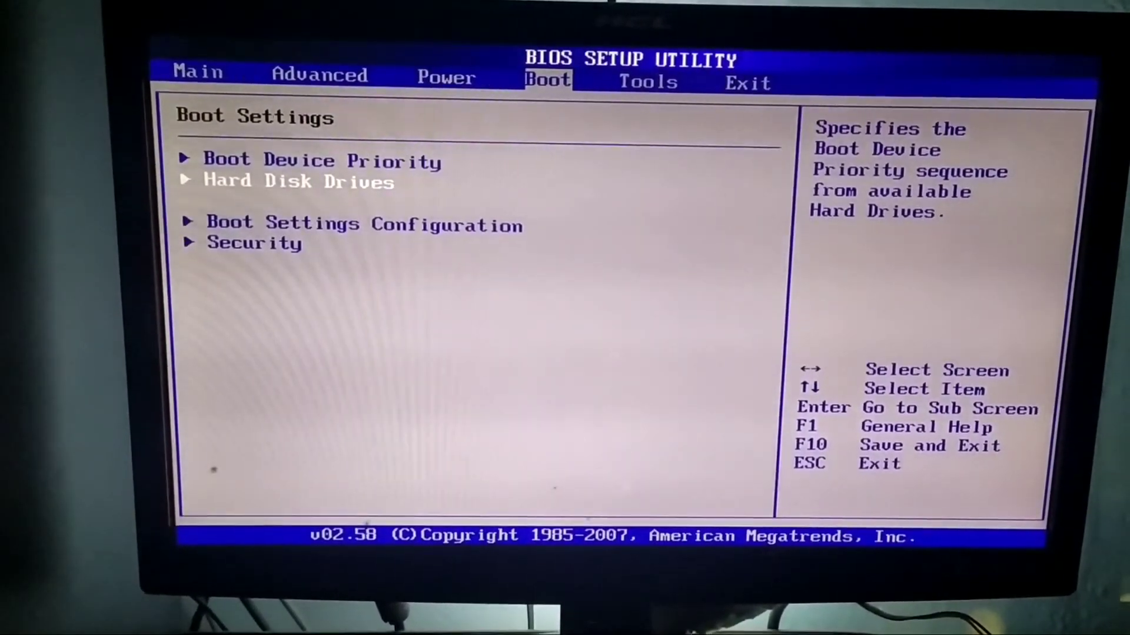
Step: Set the SanDisk Cruzer USB drive as 1st Boot Device in Boot Device Priority
key("Up")
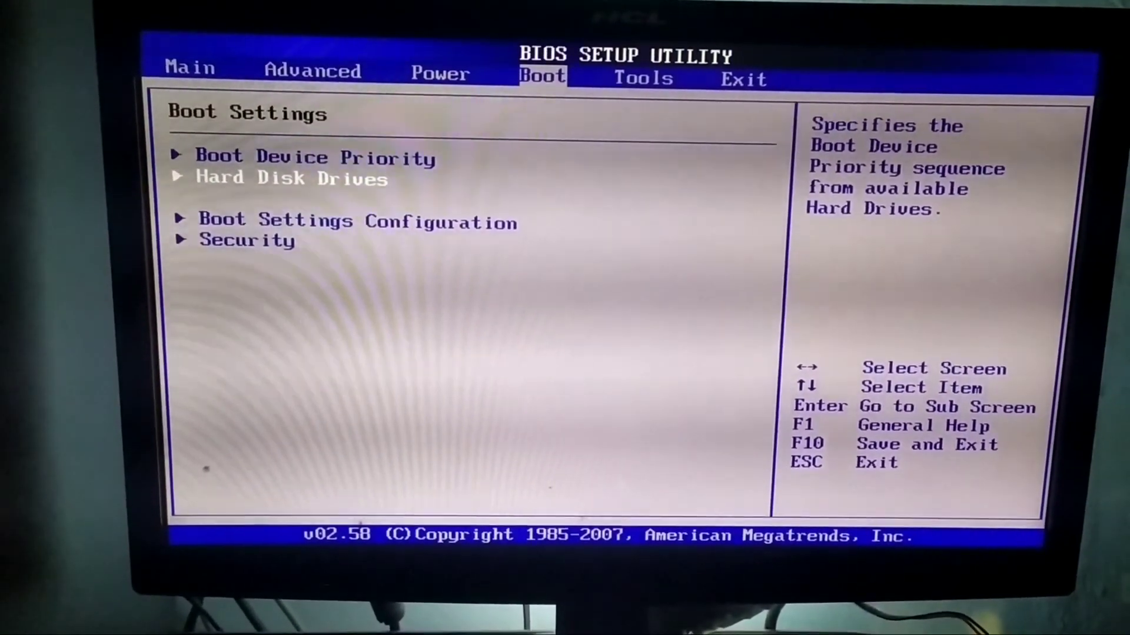
key("Return")
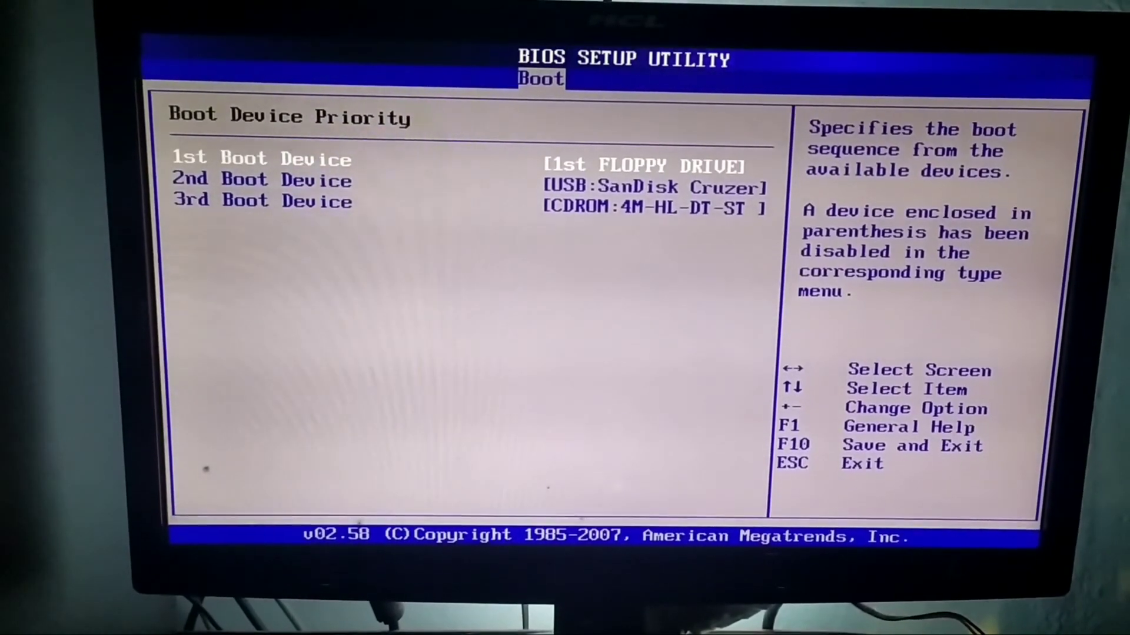
key("Return")
key("Down")
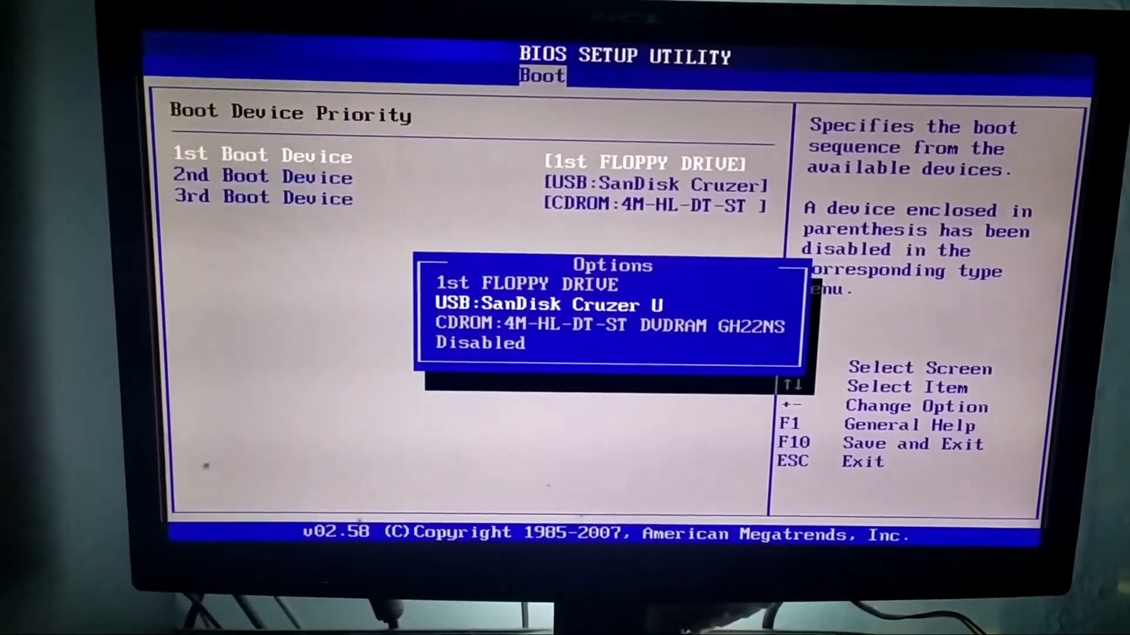
key("Return")
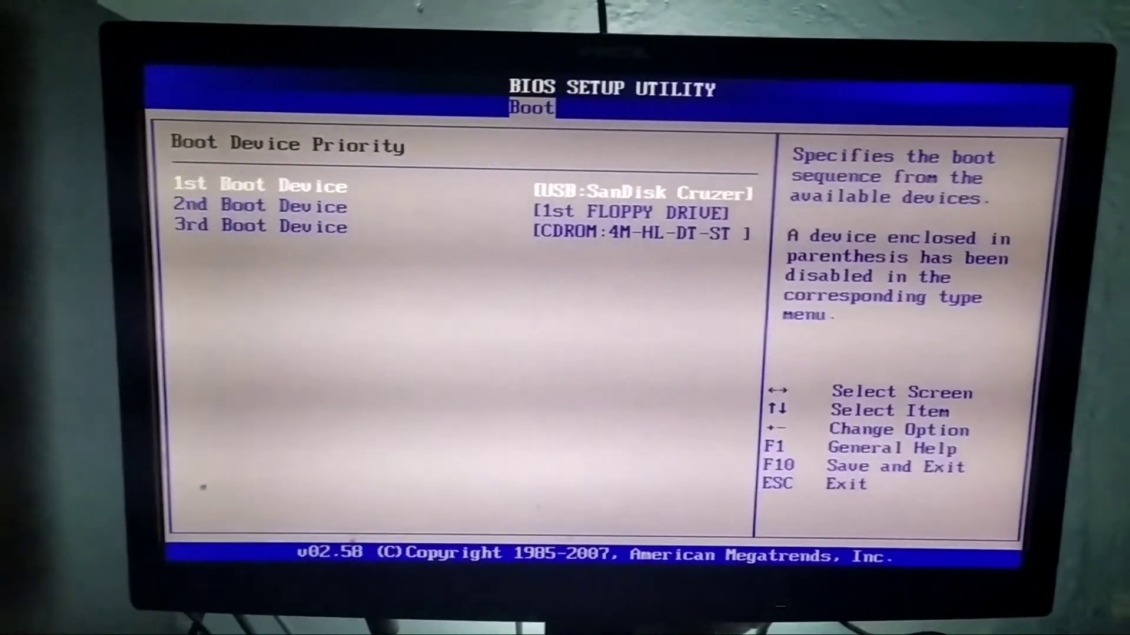